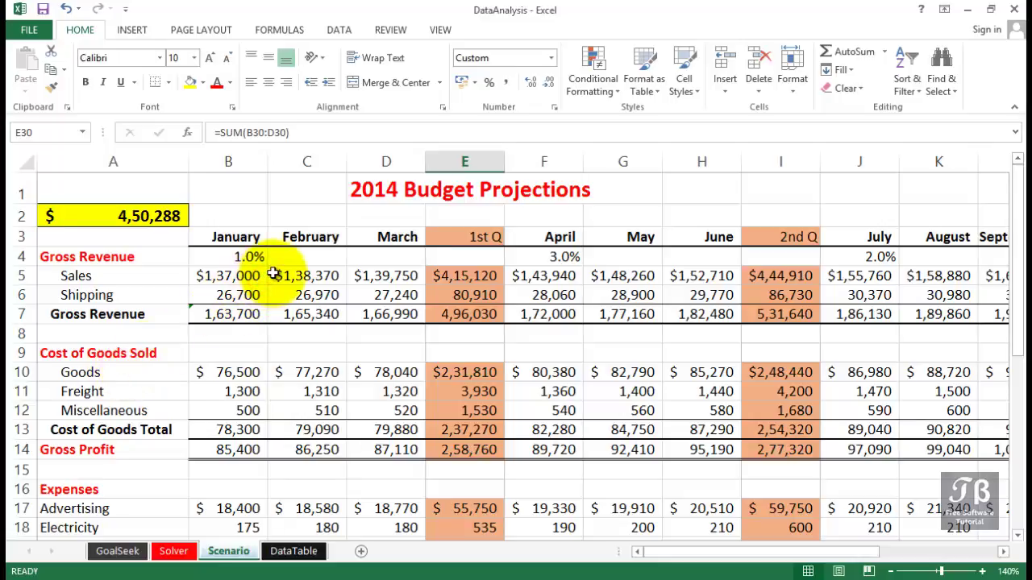
Examine the growth formulas behind the monthly Sales figures through June and the January Sales and Goods inputs in B5 and B10.
{"action": "left_click", "coordinate": [281, 275]}
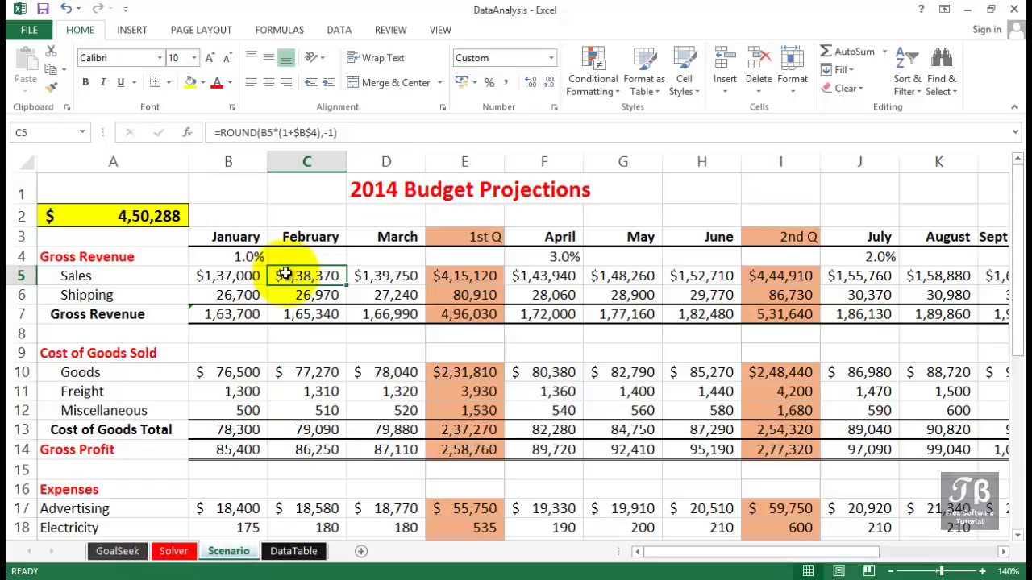
{"action": "left_click", "coordinate": [242, 275]}
{"action": "left_click", "coordinate": [274, 275]}
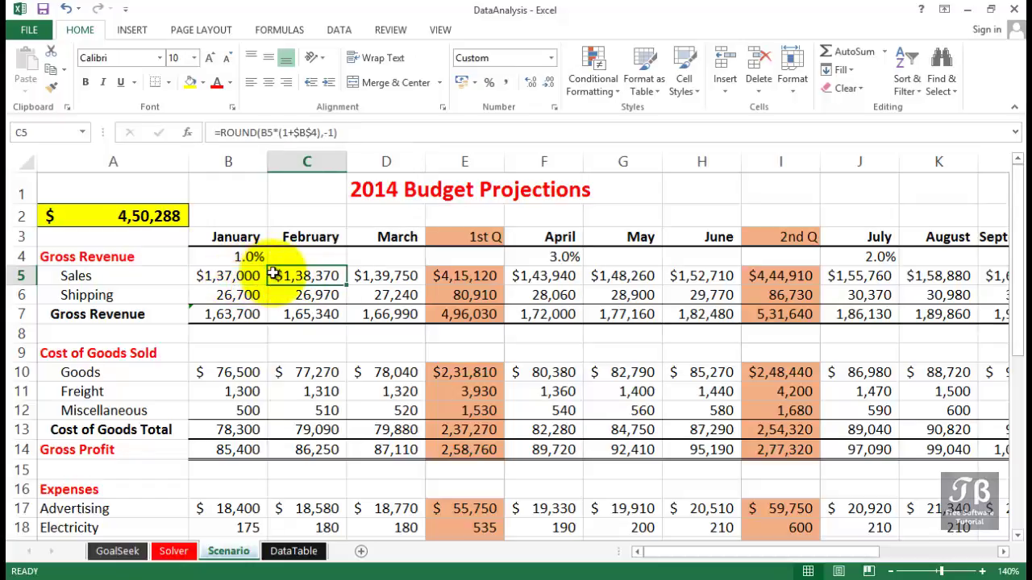
{"action": "left_click", "coordinate": [359, 276]}
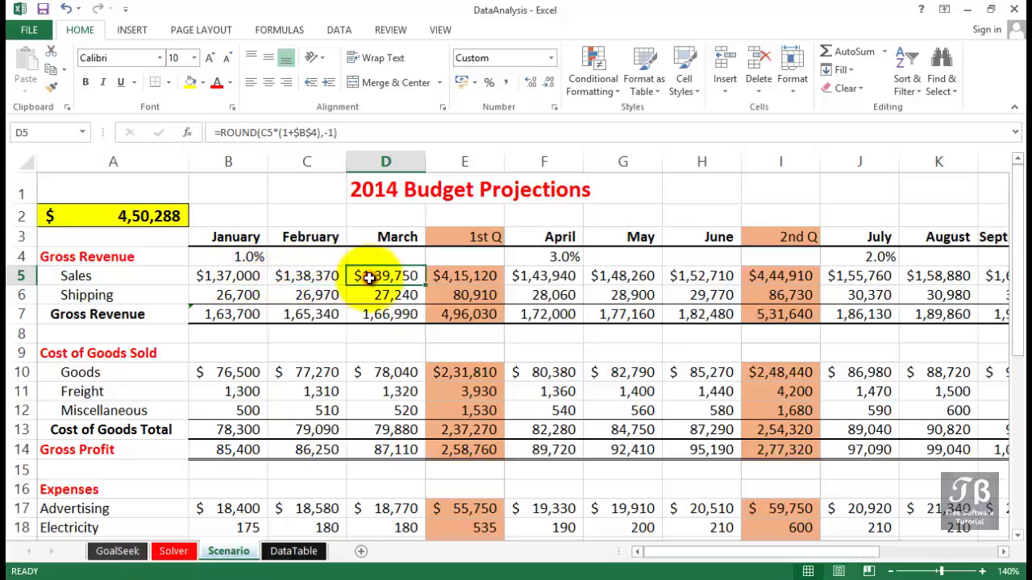
{"action": "left_click", "coordinate": [536, 275]}
{"action": "left_click", "coordinate": [617, 276]}
{"action": "left_click", "coordinate": [695, 276]}
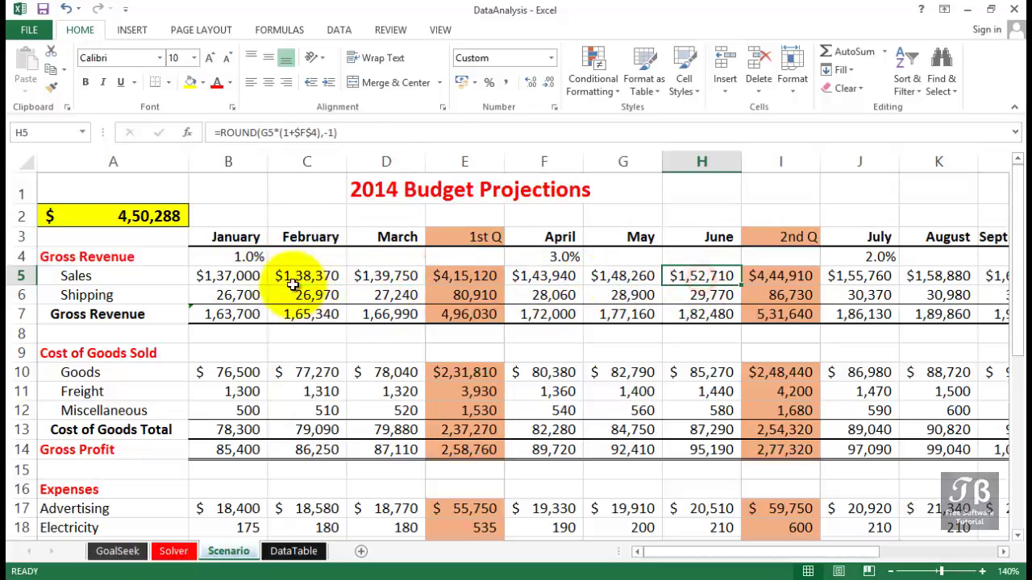
{"action": "left_click", "coordinate": [234, 278]}
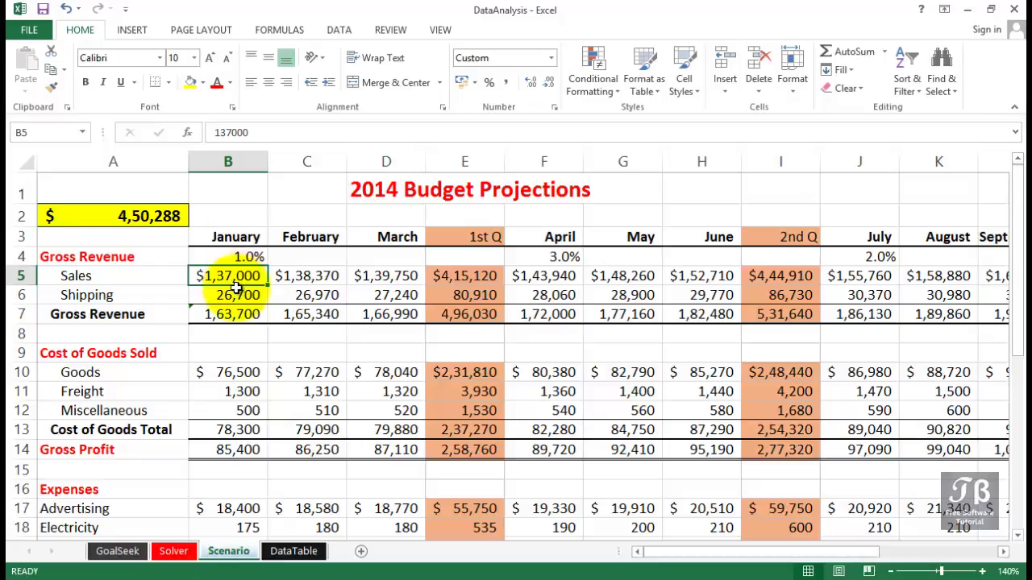
{"action": "left_click", "coordinate": [242, 372]}
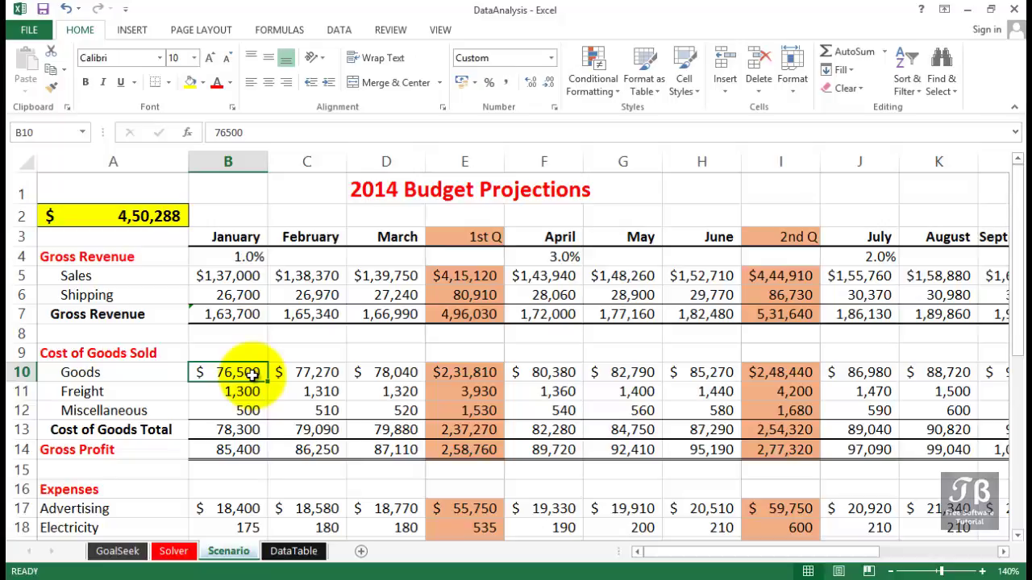
{"action": "left_click", "coordinate": [239, 277]}
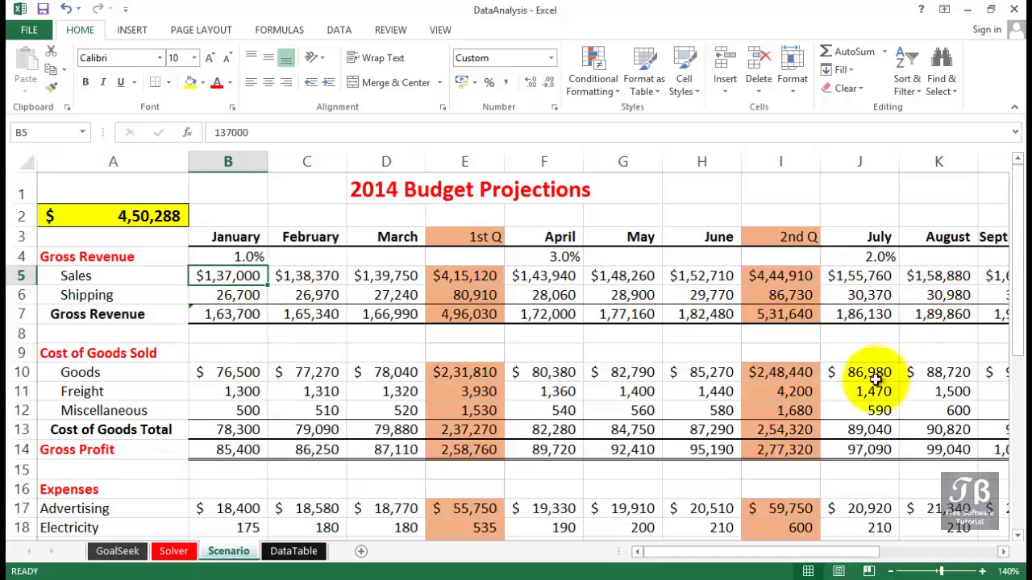
Examine the full-year result formula in R35 and the highlighted cell A2 that links to it.
{"action": "left_click_drag", "start_coordinate": [721, 555], "coordinate": [910, 560]}
{"action": "left_click_drag", "start_coordinate": [1022, 290], "coordinate": [1022, 471]}
{"action": "left_click", "coordinate": [955, 512]}
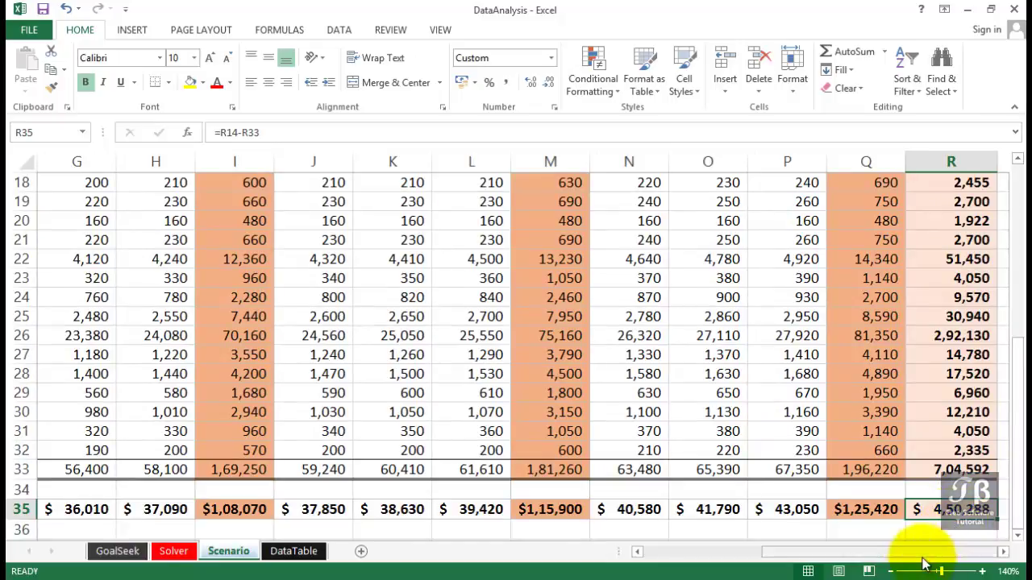
{"action": "left_click_drag", "start_coordinate": [914, 555], "coordinate": [716, 568]}
{"action": "left_click_drag", "start_coordinate": [1019, 435], "coordinate": [1018, 199]}
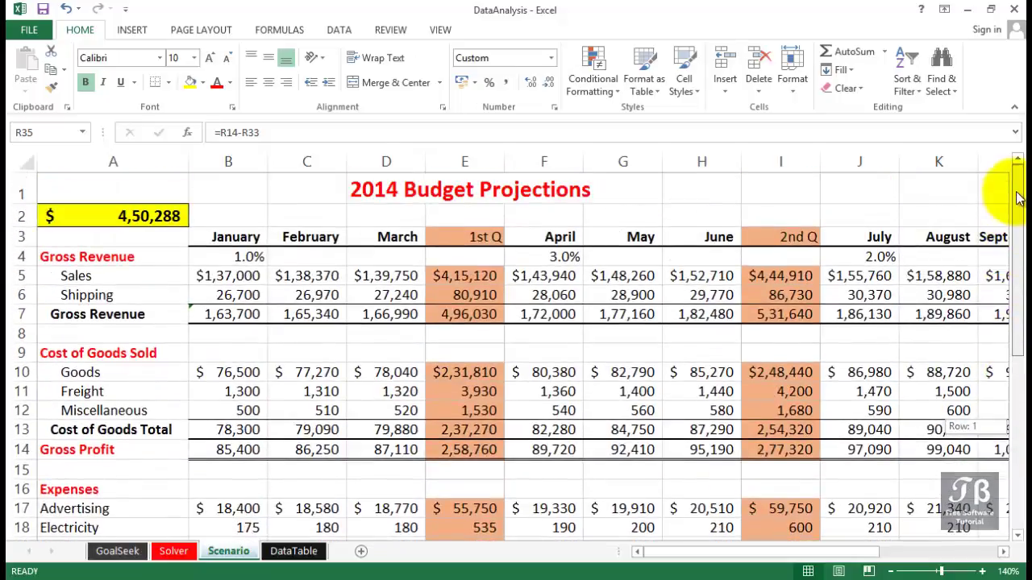
{"action": "left_click", "coordinate": [145, 219]}
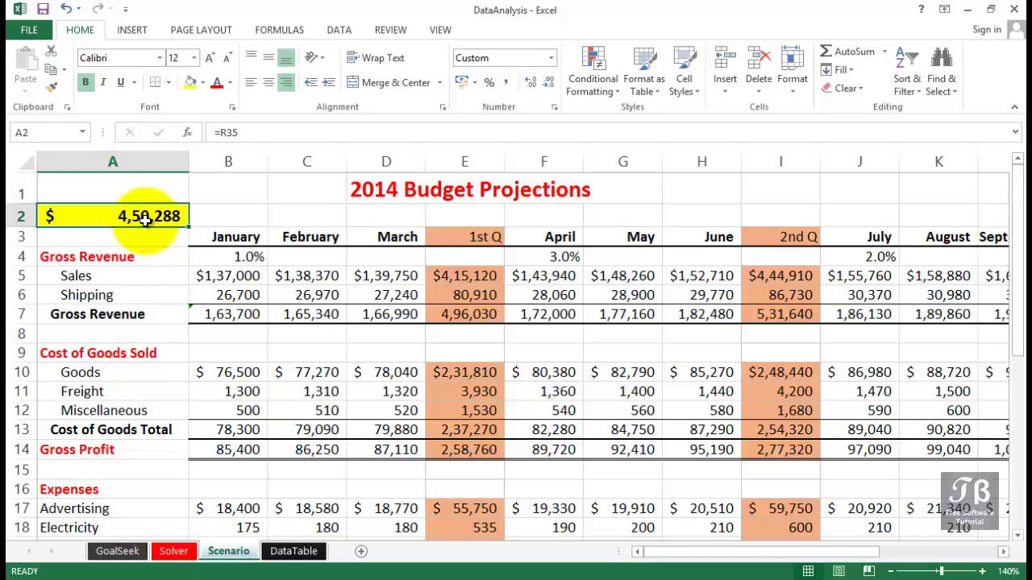
Open the Scenario Manager for the budget sheet.
{"action": "left_click", "coordinate": [234, 259]}
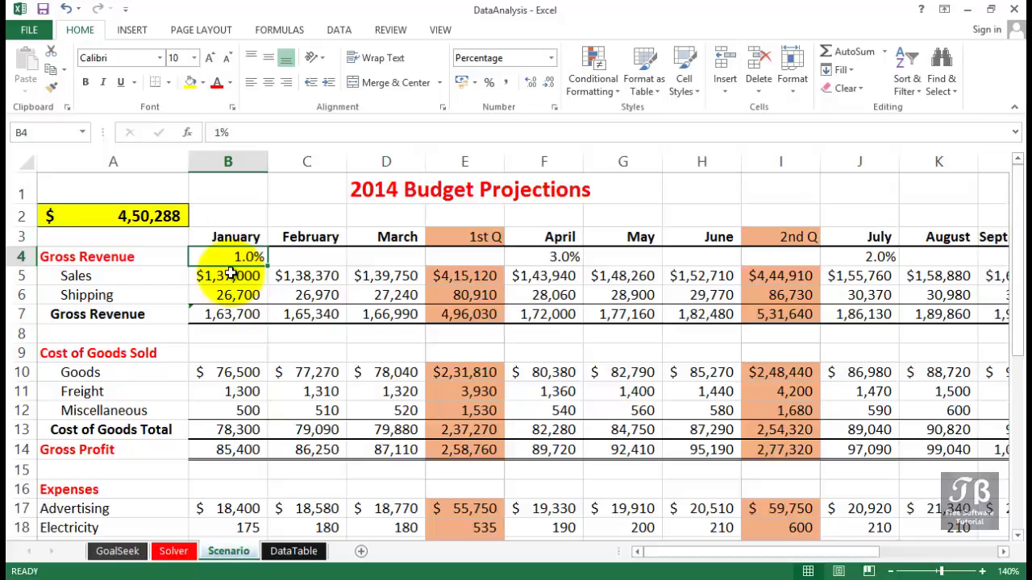
{"action": "left_click", "coordinate": [339, 30]}
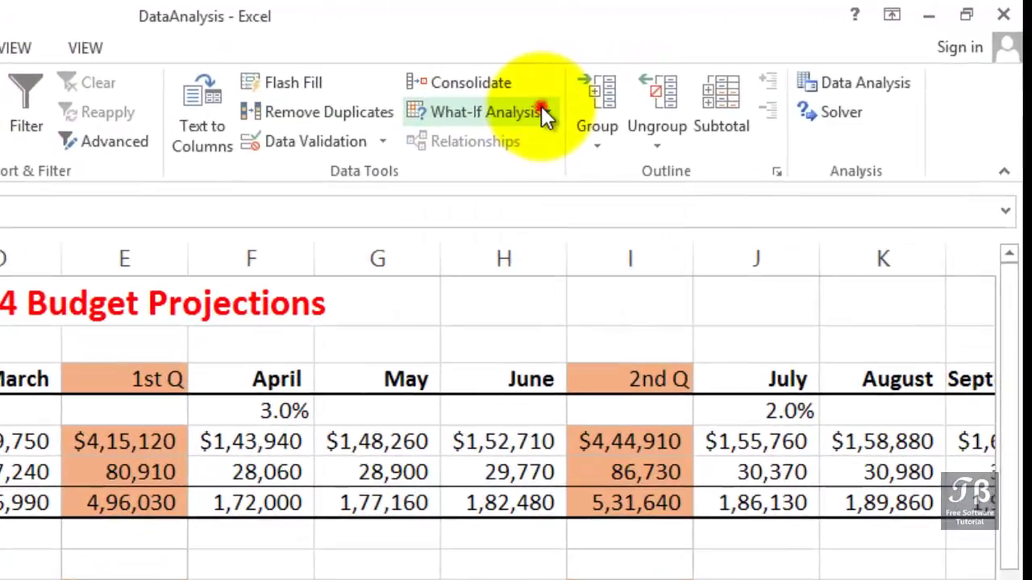
{"action": "left_click", "coordinate": [601, 97]}
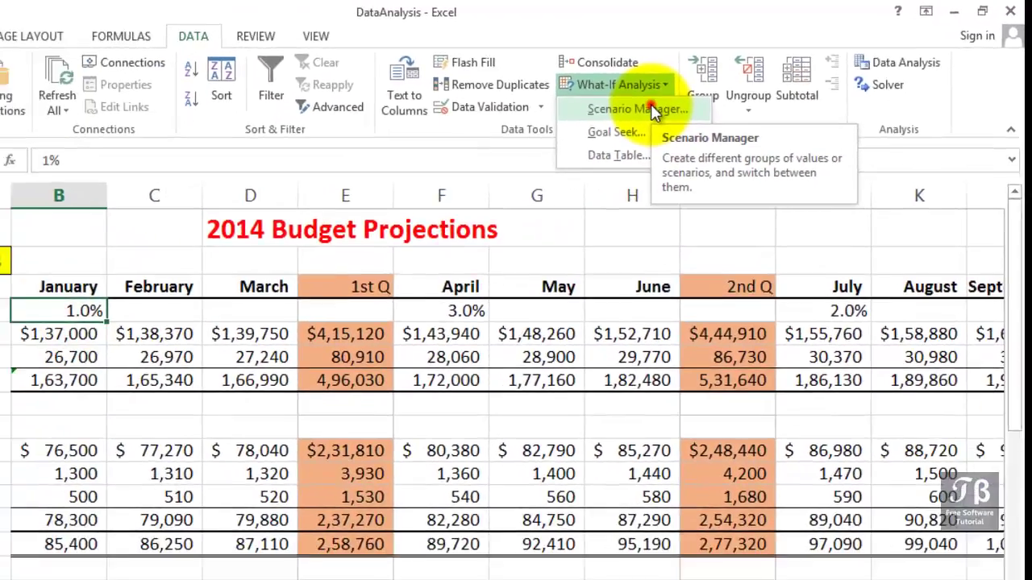
{"action": "left_click", "coordinate": [530, 143]}
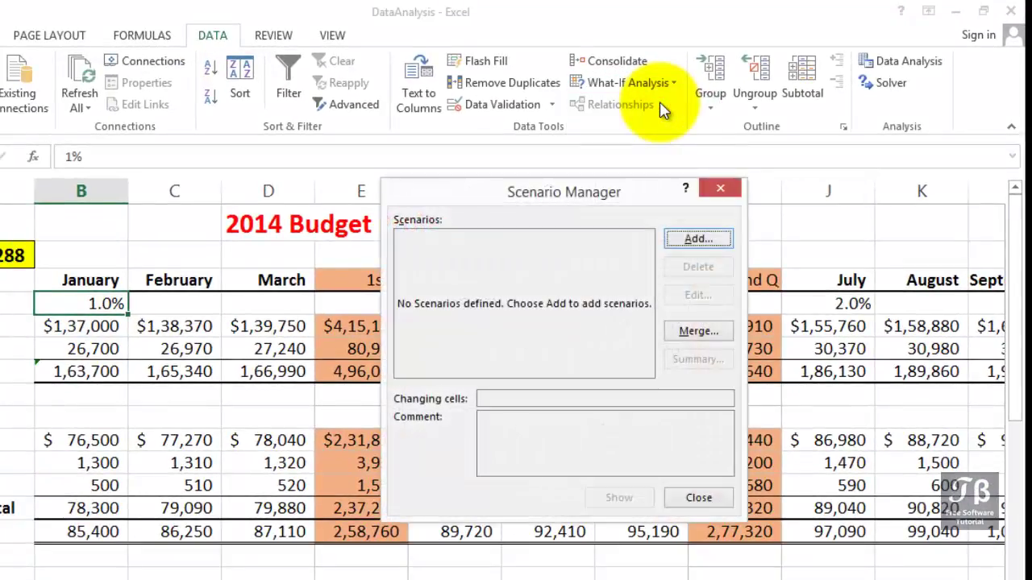
{"action": "left_click_drag", "start_coordinate": [488, 194], "coordinate": [495, 215]}
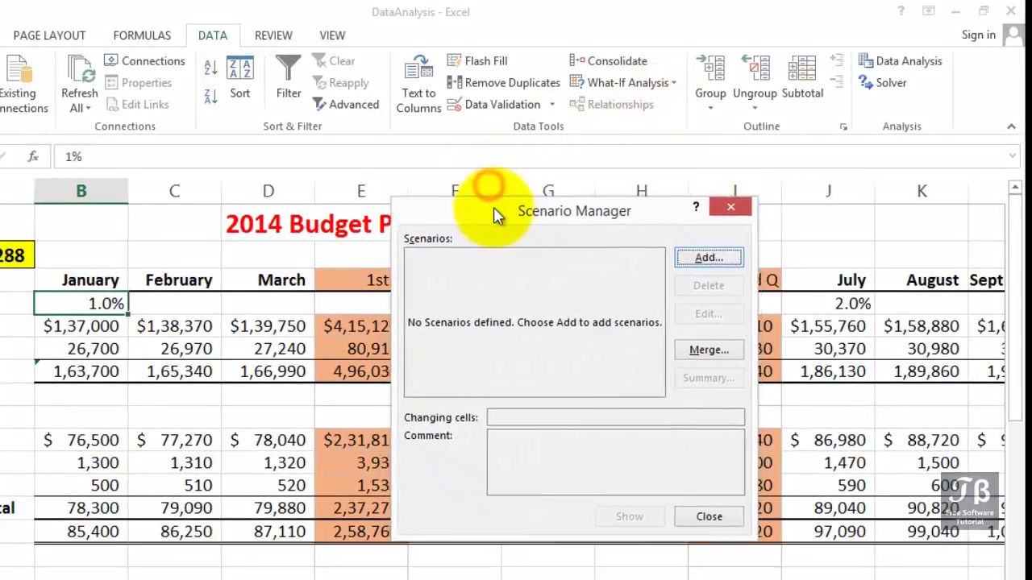
Add a scenario named Normal with changing cells B5:B6 and B10, keeping their current values.
{"action": "left_click", "coordinate": [683, 261]}
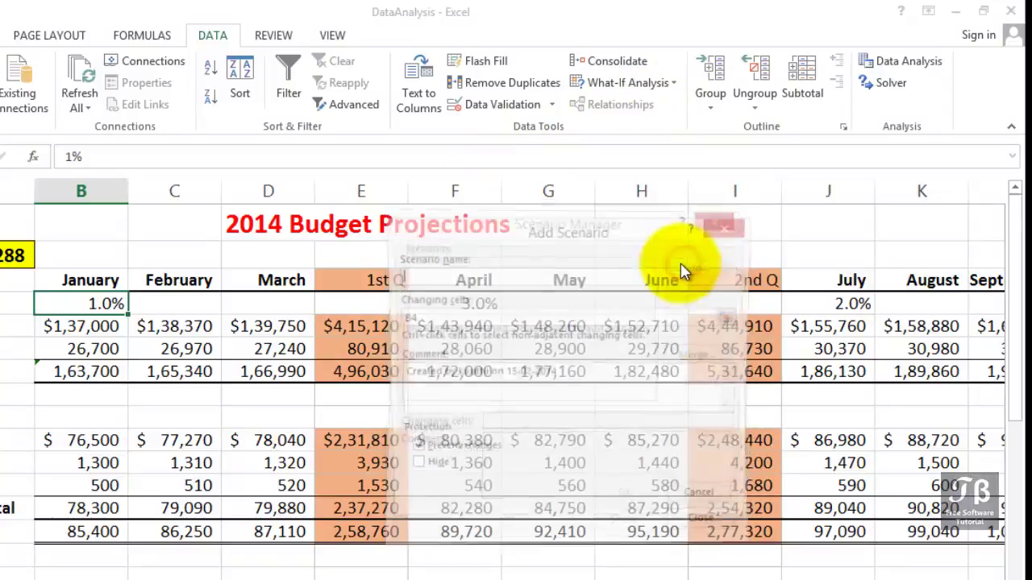
{"action": "type", "text": "Normal"}
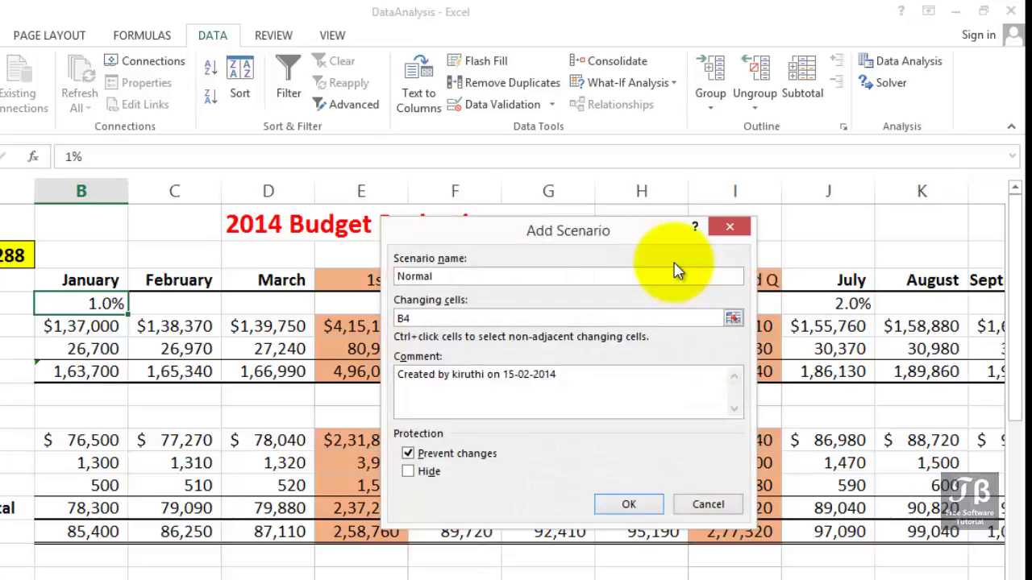
{"action": "left_click", "coordinate": [443, 318]}
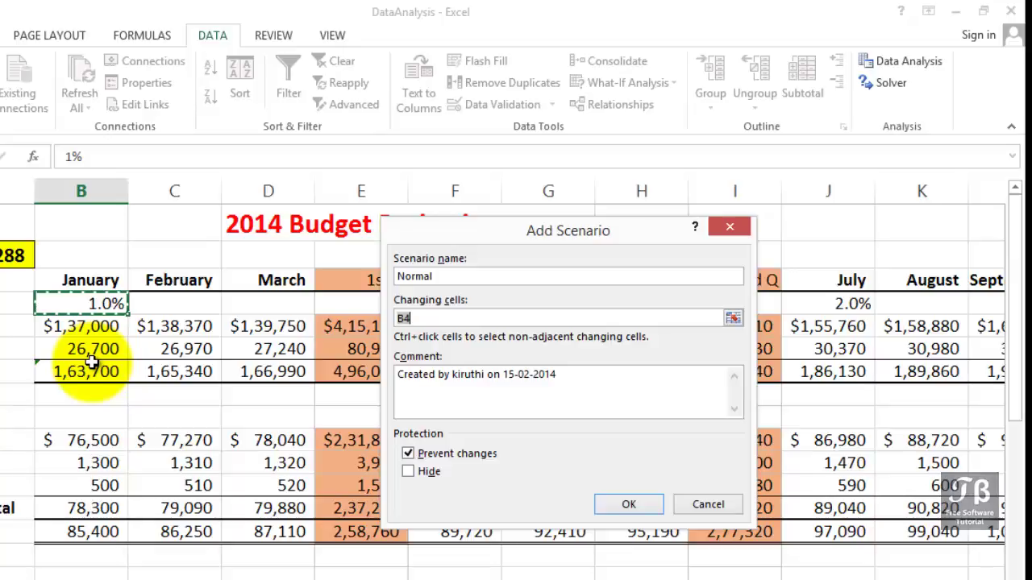
{"action": "left_click_drag", "start_coordinate": [89, 325], "coordinate": [91, 348]}
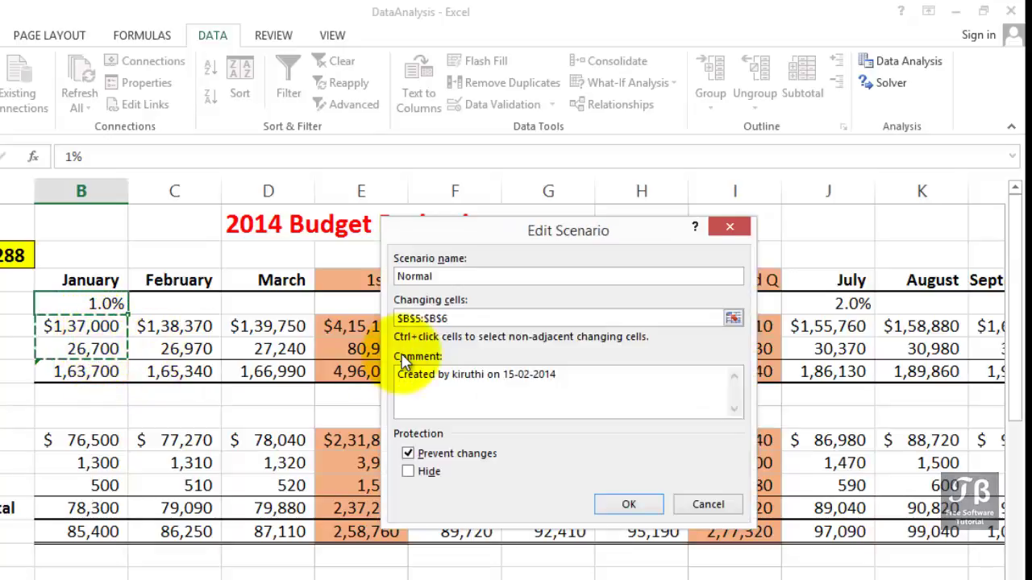
{"action": "left_click", "coordinate": [93, 440], "text": "ctrl"}
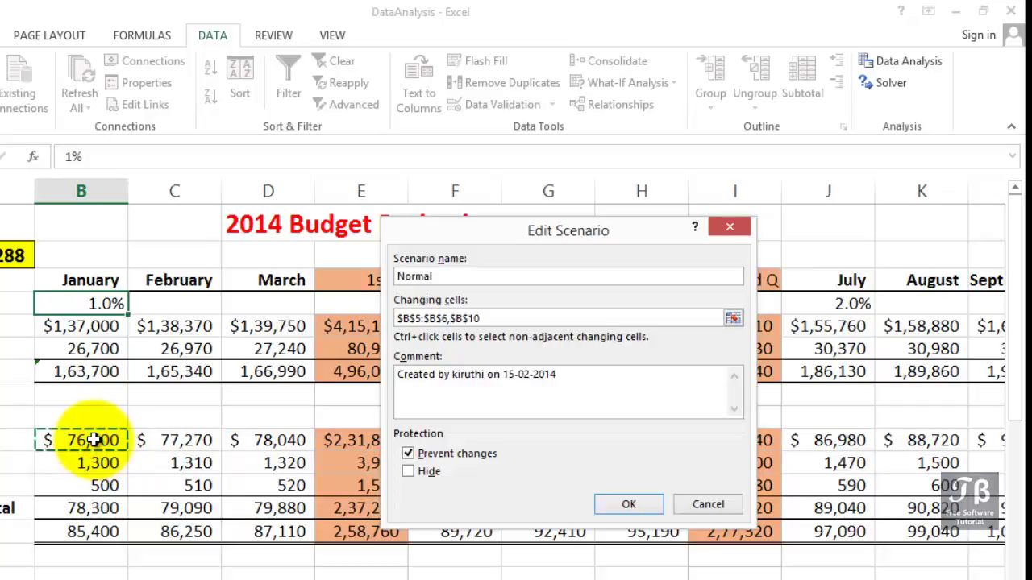
{"action": "left_click", "coordinate": [631, 505]}
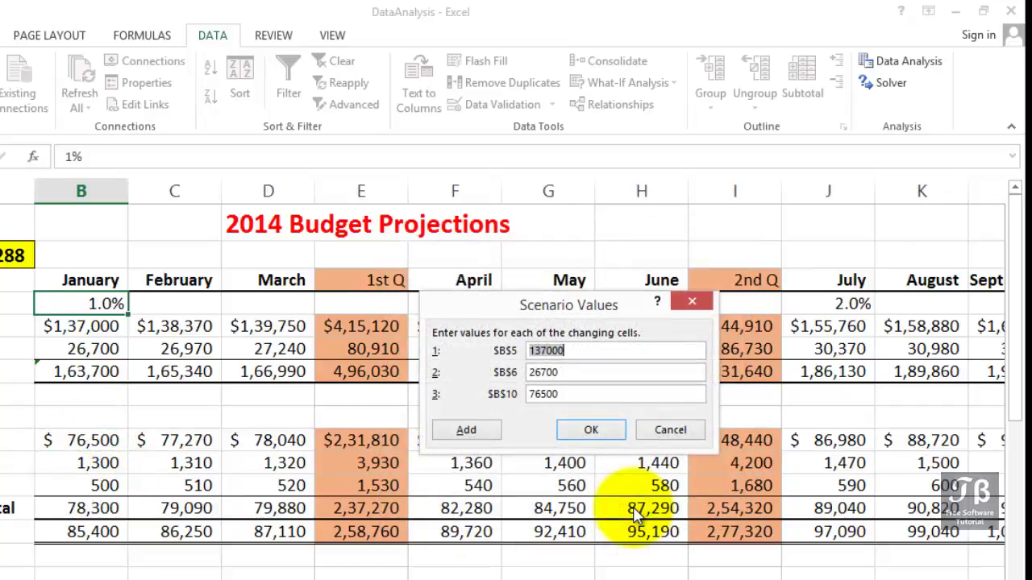
{"action": "left_click", "coordinate": [604, 430]}
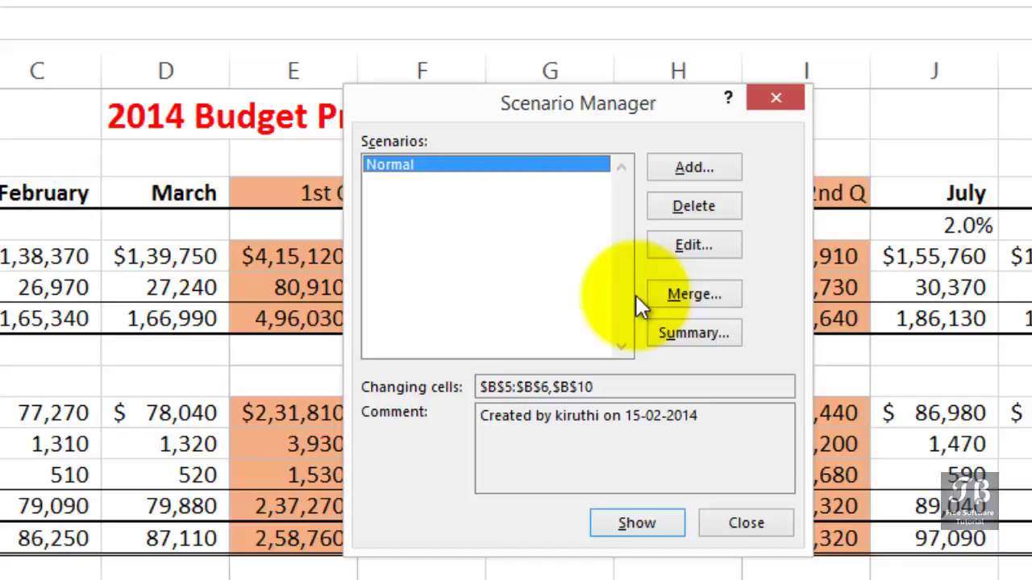
Add a second scenario named Low Sales with the same changing cells B5:B6 and B10, and proceed to its values.
{"action": "left_click", "coordinate": [698, 174]}
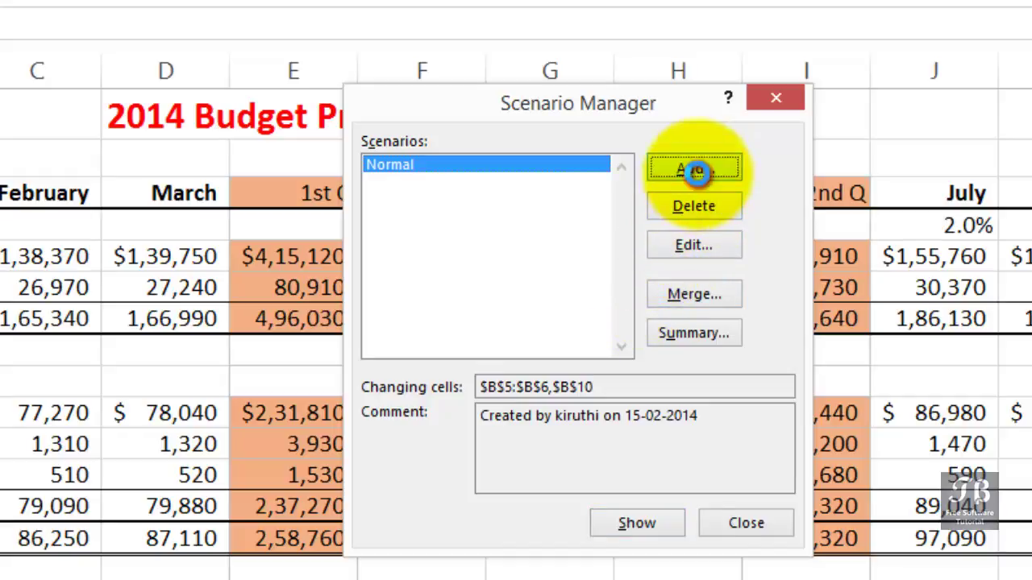
{"action": "type", "text": "L"}
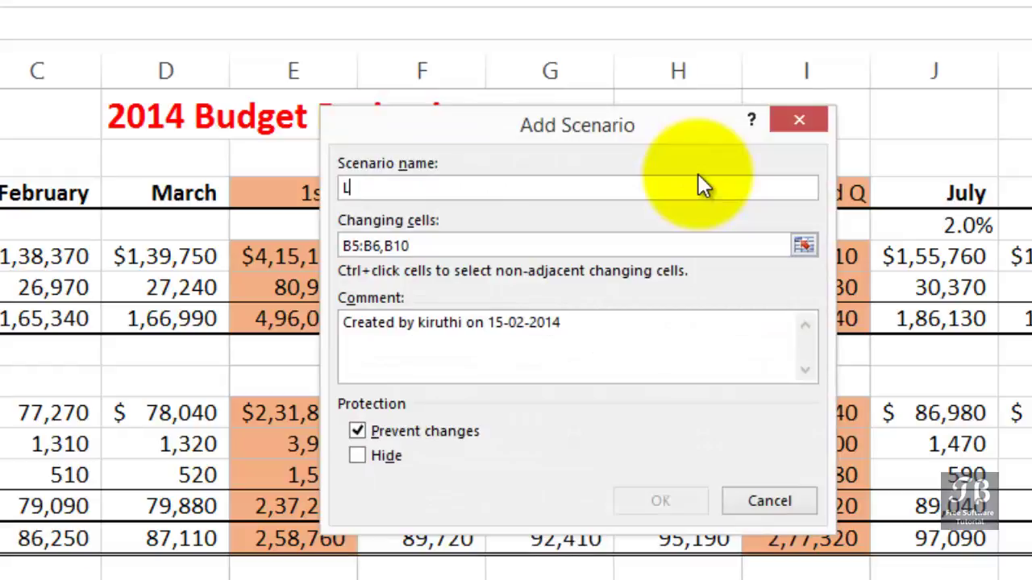
{"action": "type", "text": "ow Sales"}
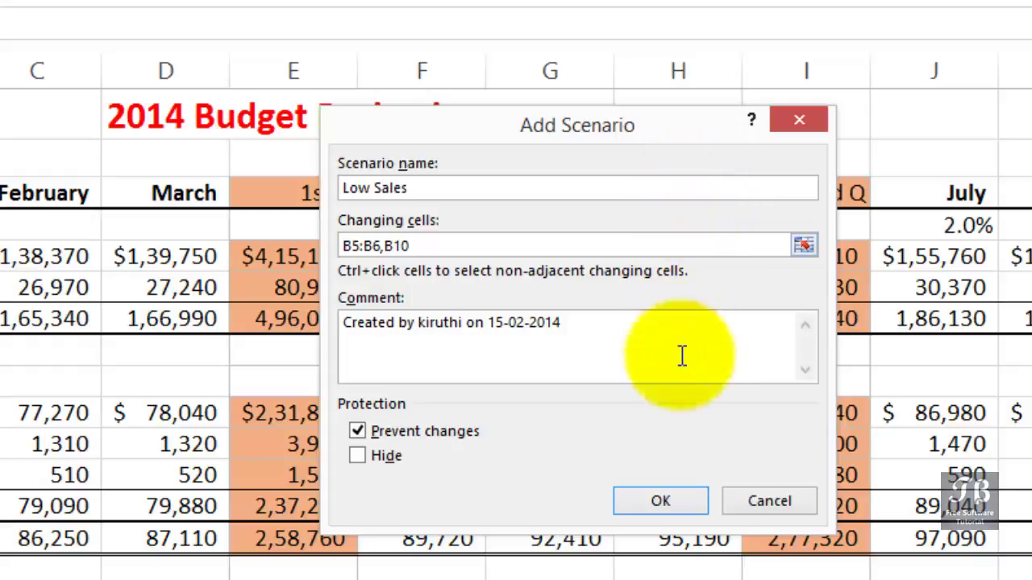
{"action": "left_click", "coordinate": [679, 503]}
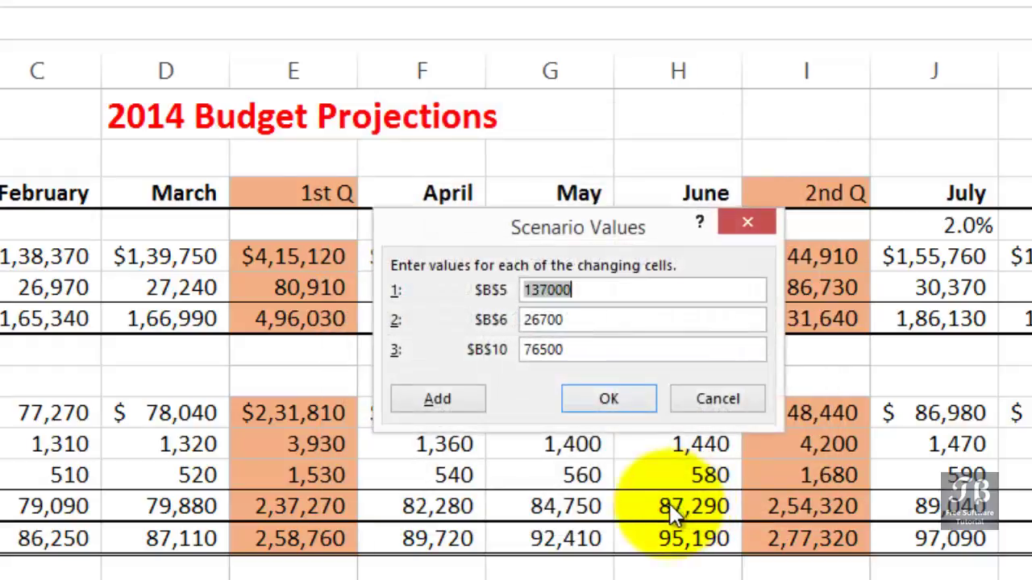
Set the Low Sales scenario's value for cell B5 to 130000.
{"action": "left_click", "coordinate": [566, 292]}
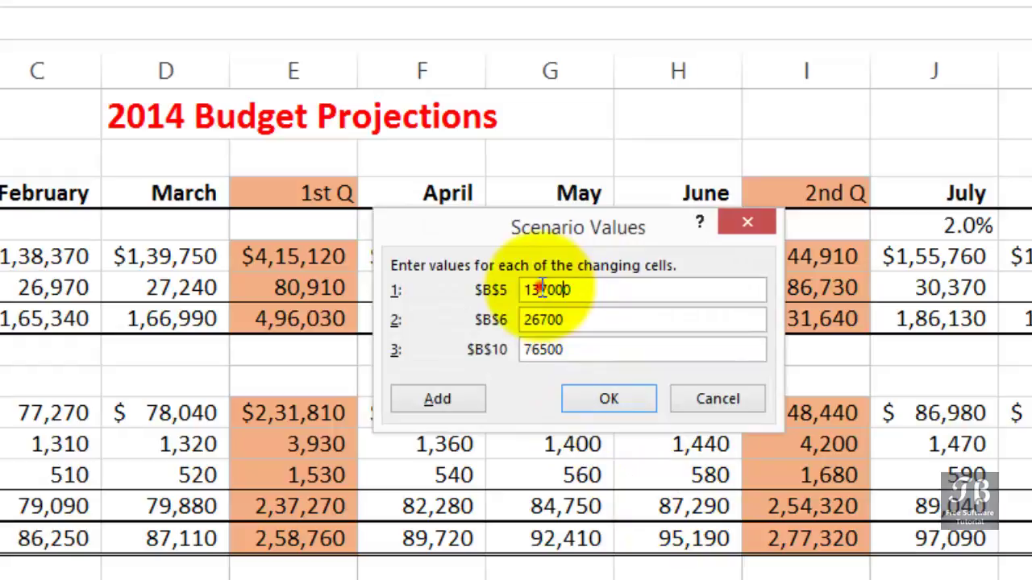
{"action": "left_click", "coordinate": [547, 290]}
{"action": "key", "text": "BackSpace"}
{"action": "type", "text": "0"}
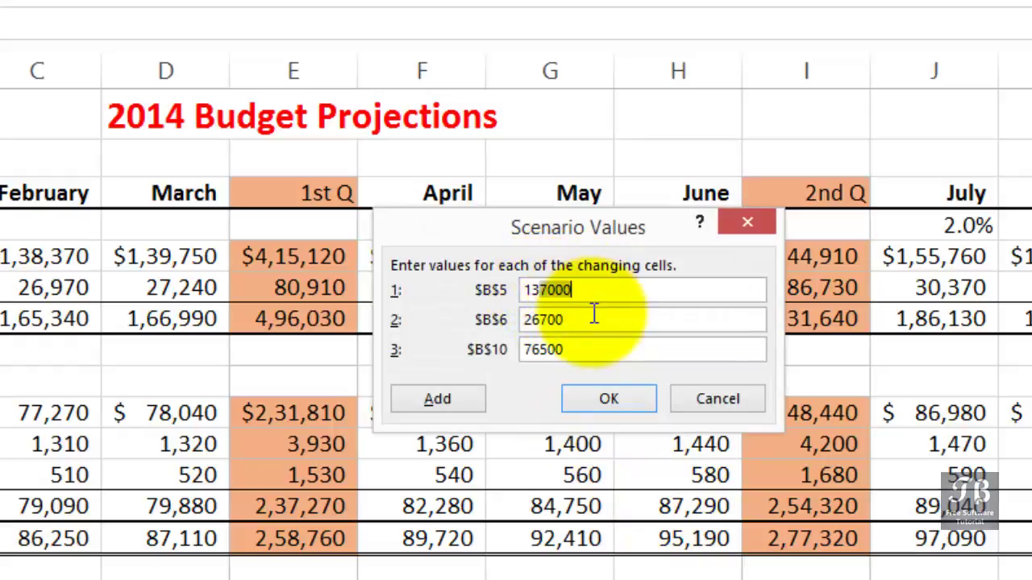
{"action": "key", "text": "Delete"}
{"action": "key", "text": "Delete"}
{"action": "key", "text": "Delete"}
{"action": "type", "text": "000"}
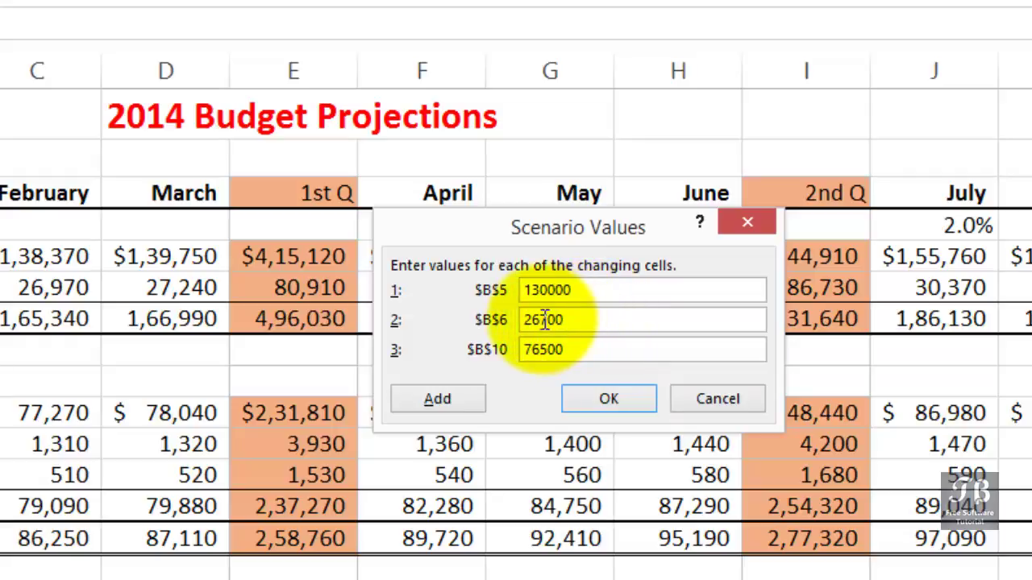
{"action": "double_click", "coordinate": [571, 320]}
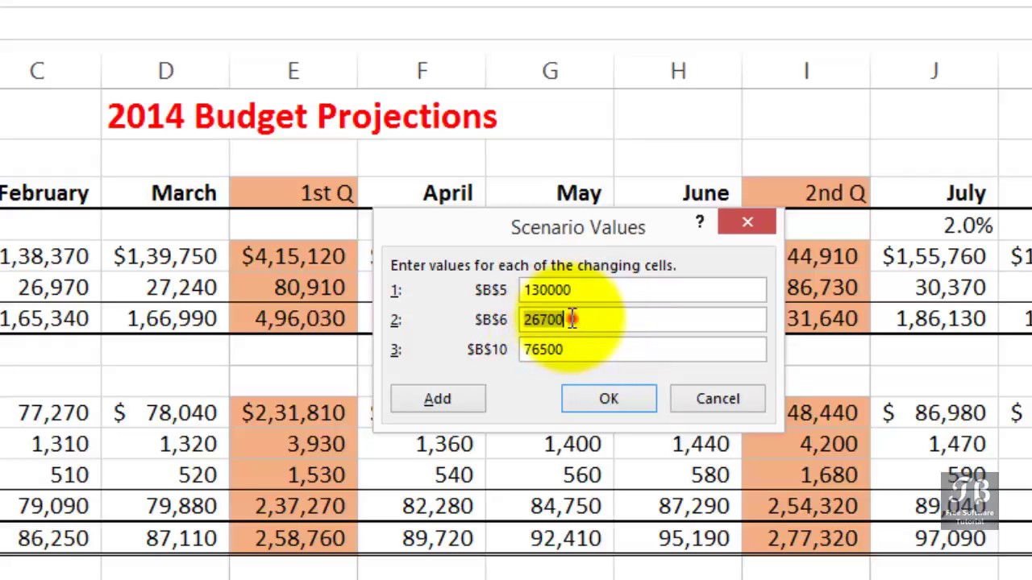
{"action": "left_click_drag", "start_coordinate": [544, 319], "coordinate": [564, 319]}
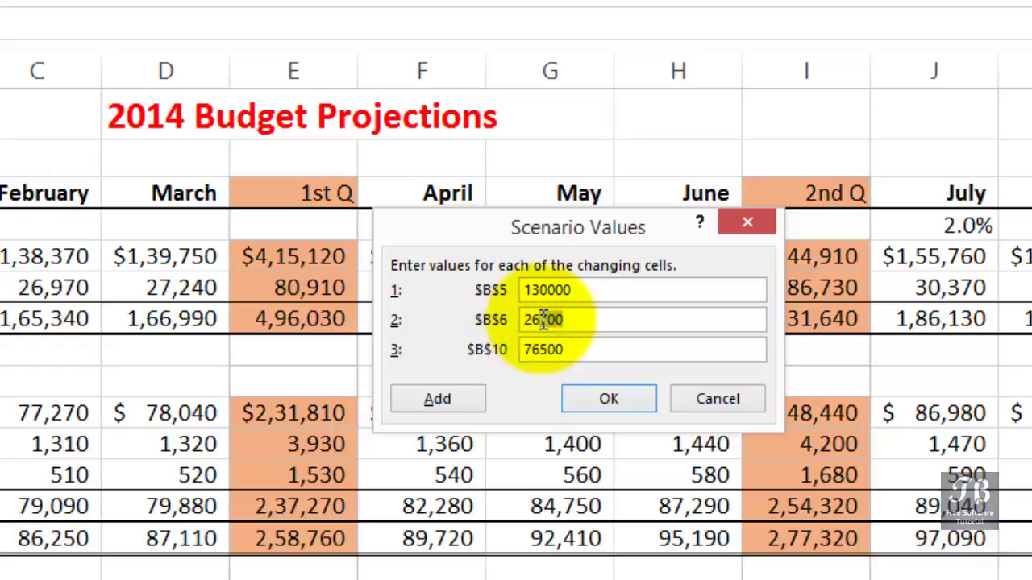
{"action": "key", "text": "BackSpace"}
{"action": "type", "text": "500"}
{"action": "left_click", "coordinate": [539, 320]}
{"action": "type", "text": "0"}
Set the Low Sales scenario's value for cell B6 to 25000 and accept the scenario values.
{"action": "left_click_drag", "start_coordinate": [586, 320], "coordinate": [478, 321]}
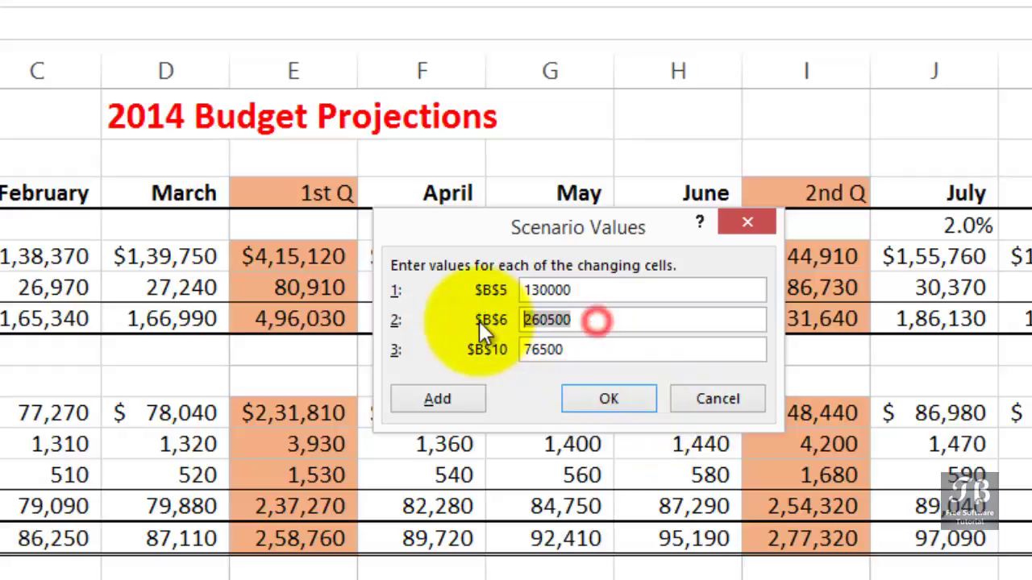
{"action": "type", "text": "25000"}
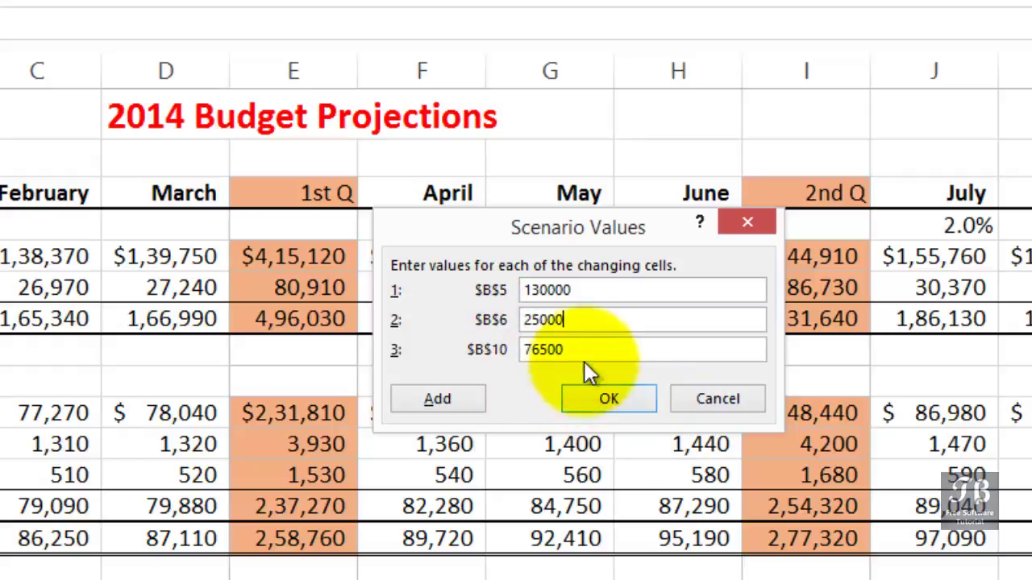
{"action": "left_click_drag", "start_coordinate": [582, 348], "coordinate": [496, 349]}
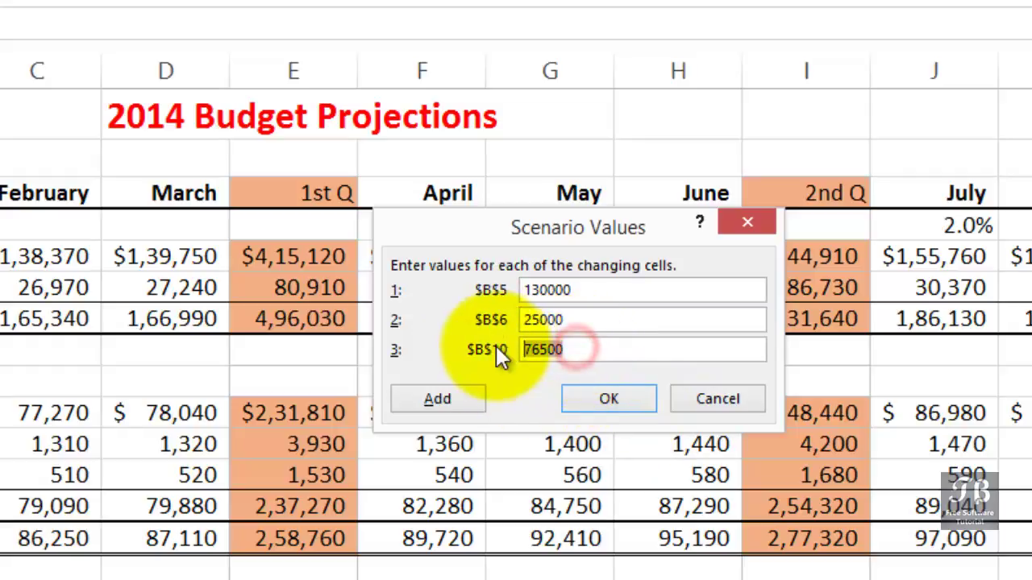
{"action": "left_click", "coordinate": [618, 410]}
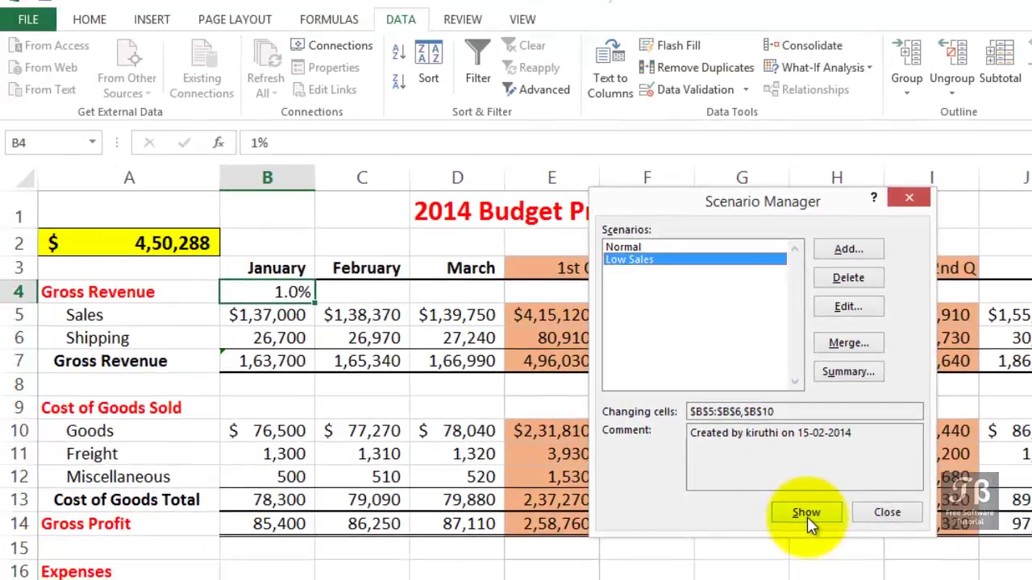
Show the Low Sales scenario in the budget sheet and switch back to the Normal scenario.
{"action": "left_click", "coordinate": [807, 517]}
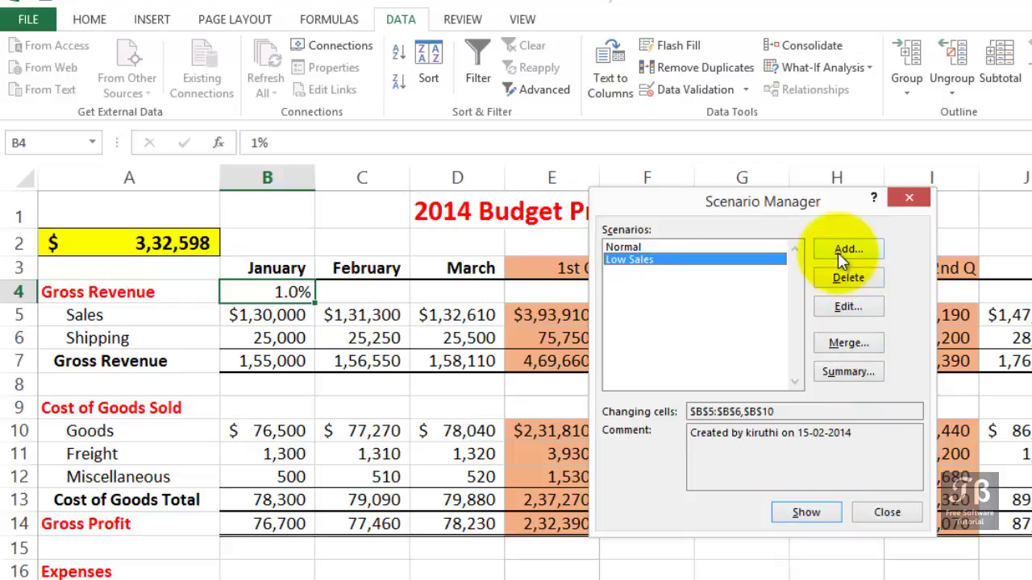
{"action": "left_click", "coordinate": [642, 246]}
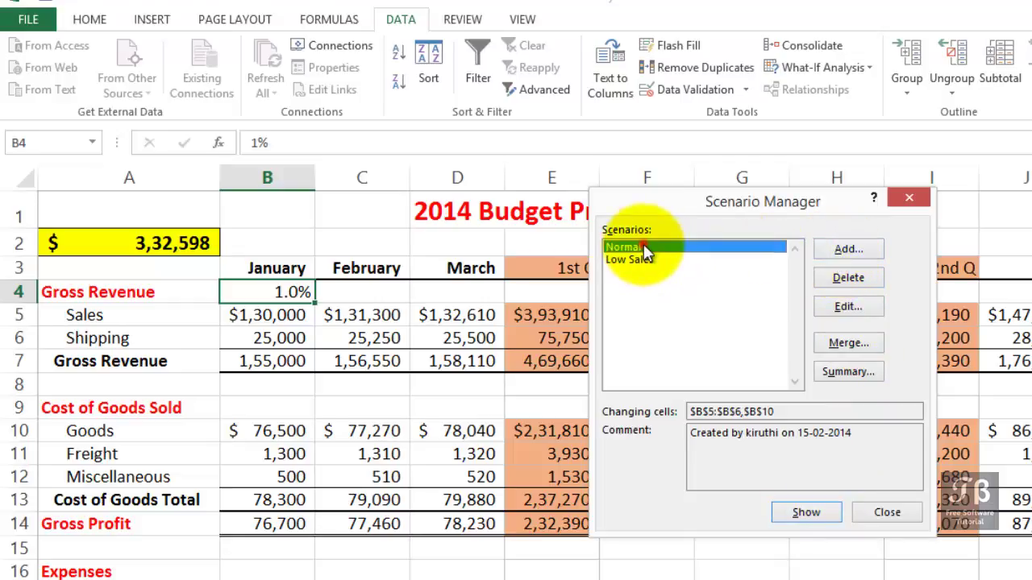
{"action": "left_click", "coordinate": [797, 512]}
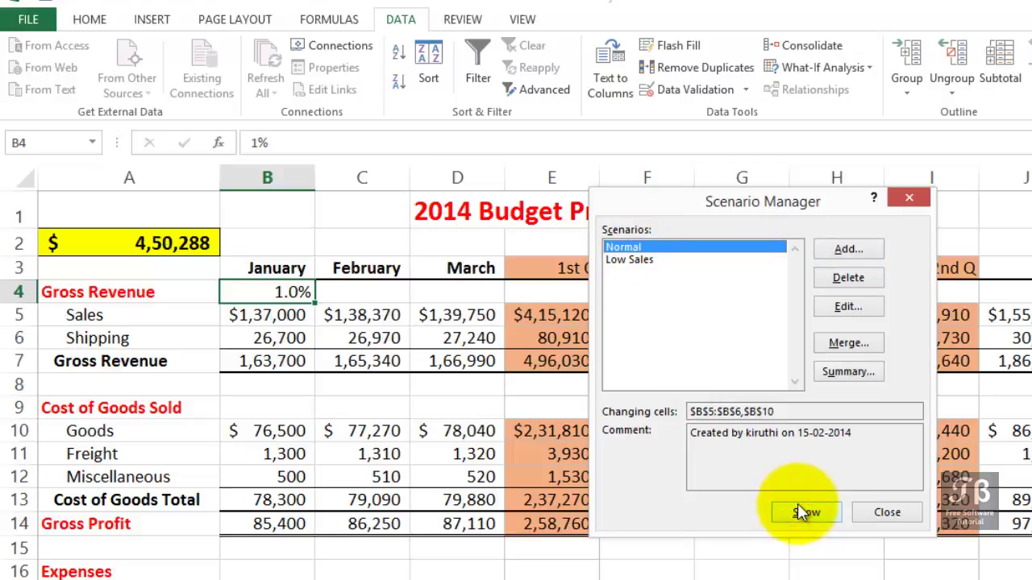
Add a third scenario named High Sales with the same changing cells B5:B6 and B10, and proceed to its values.
{"action": "left_click", "coordinate": [839, 253]}
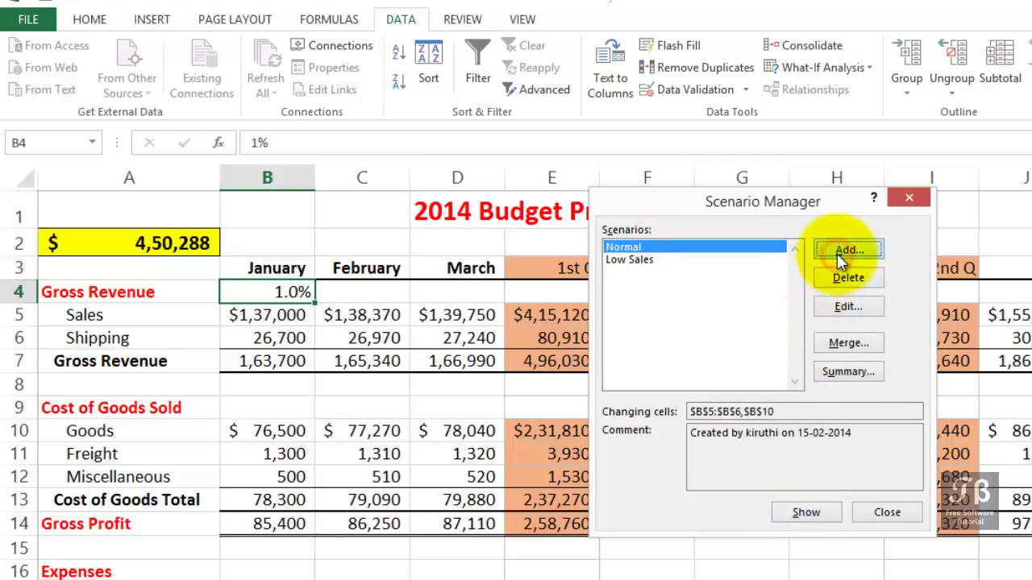
{"action": "type", "text": "H"}
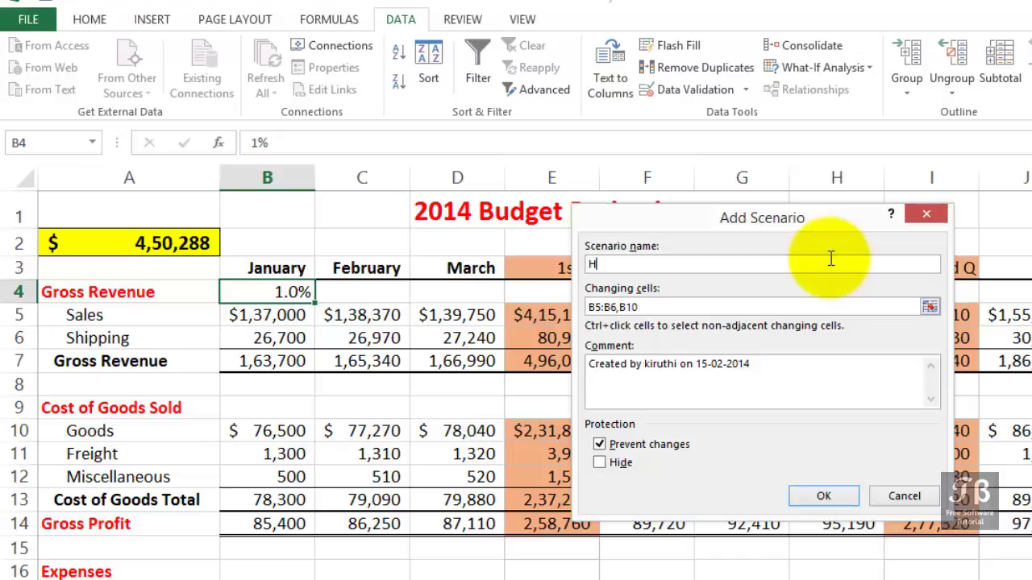
{"action": "type", "text": "igh Sales"}
{"action": "left_click", "coordinate": [839, 495]}
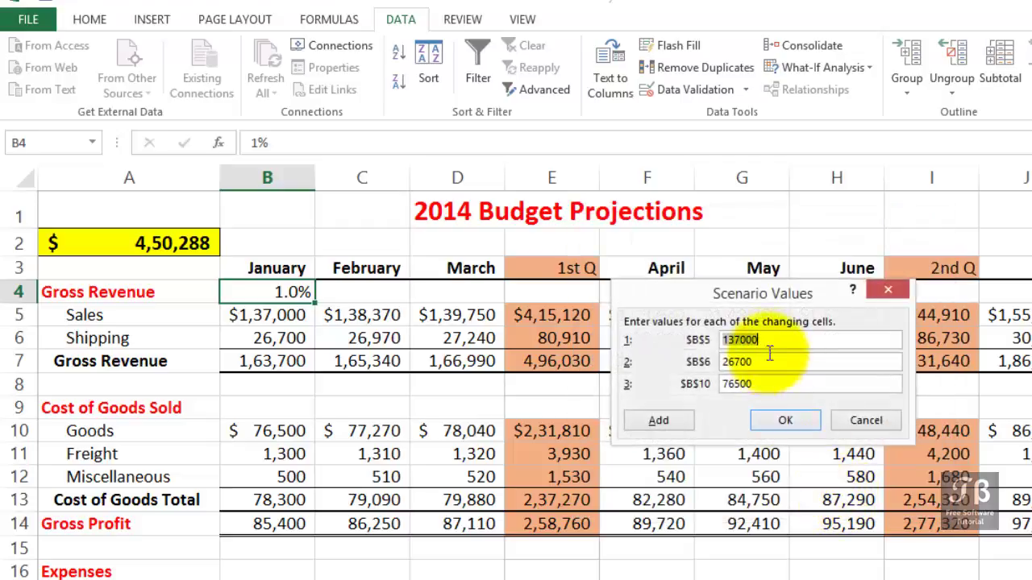
Set the High Sales scenario's values to 145000 for B5 and 28000 for B6, keep B10 as it is, and accept them.
{"action": "double_click", "coordinate": [768, 339]}
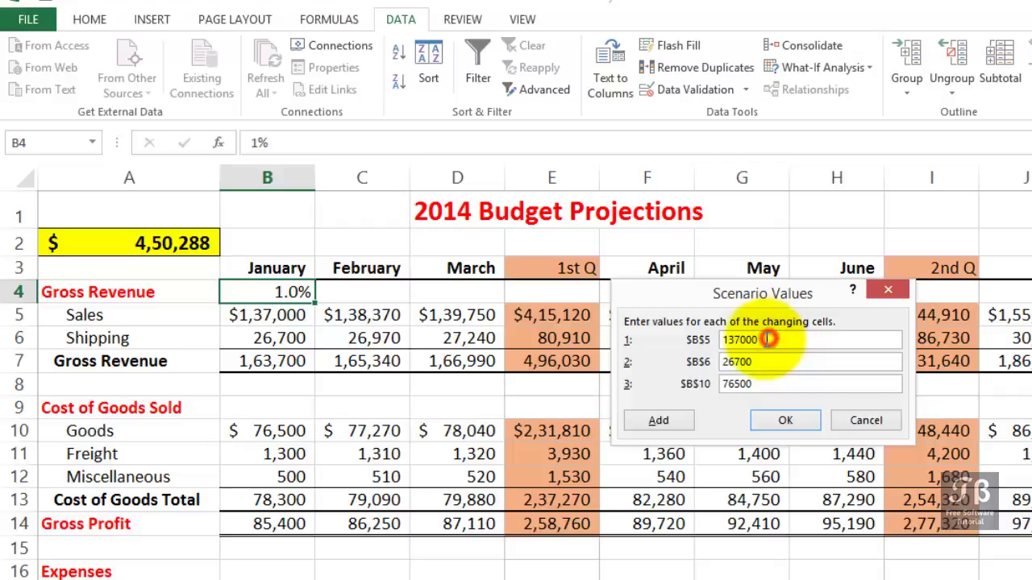
{"action": "type", "text": "14"}
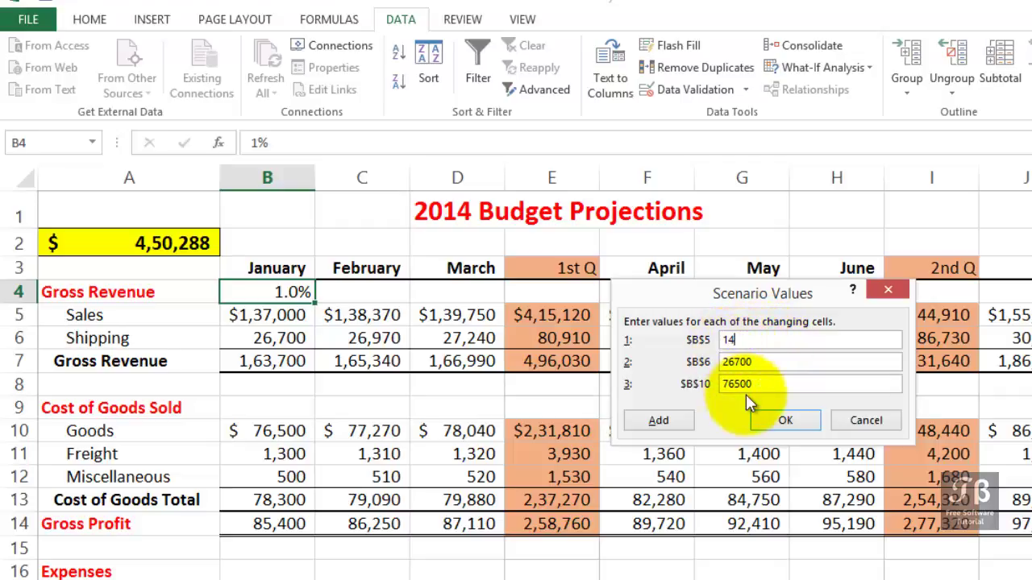
{"action": "type", "text": "5000"}
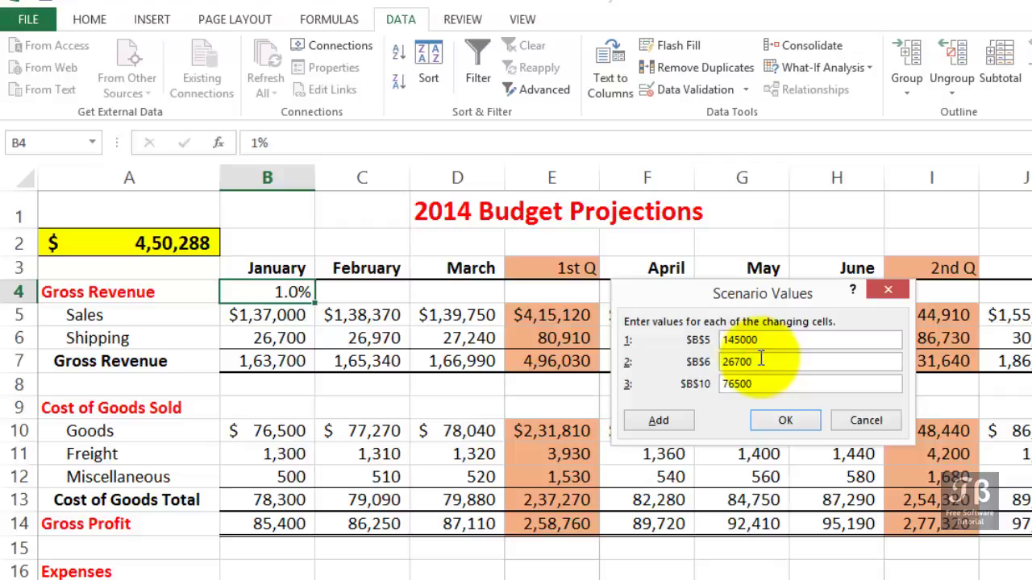
{"action": "key", "text": "Tab"}
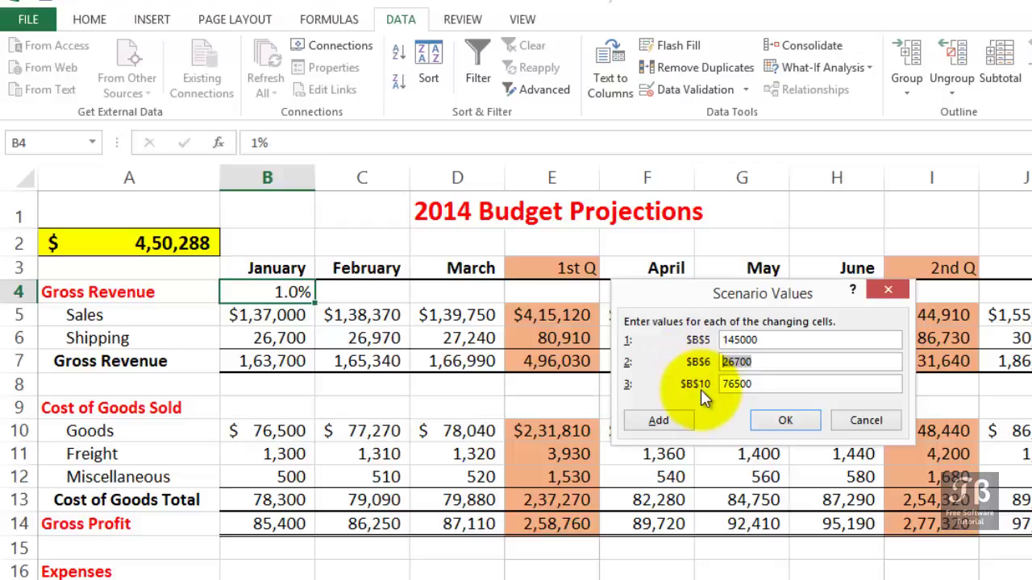
{"action": "type", "text": "28000"}
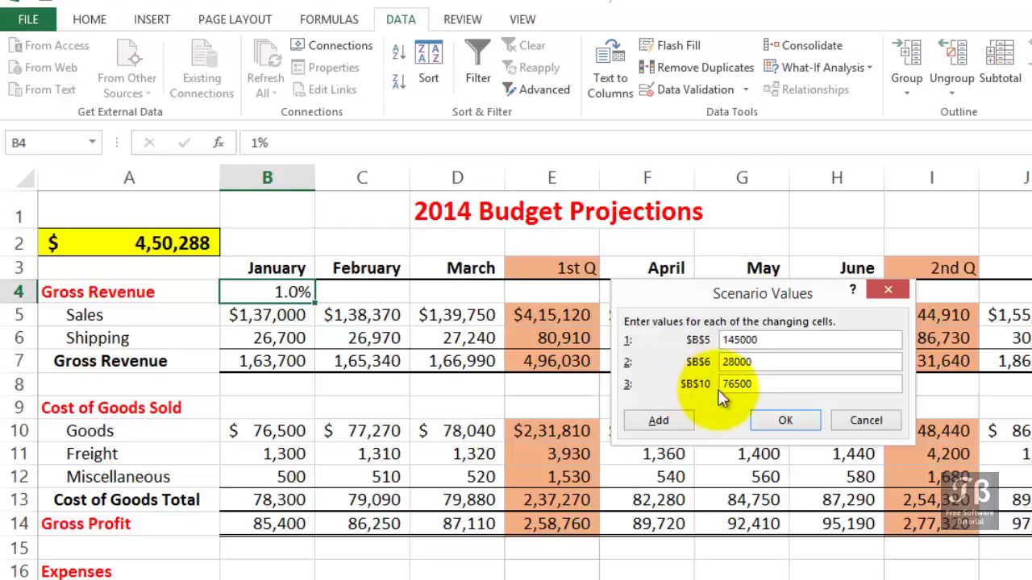
{"action": "left_click", "coordinate": [757, 385]}
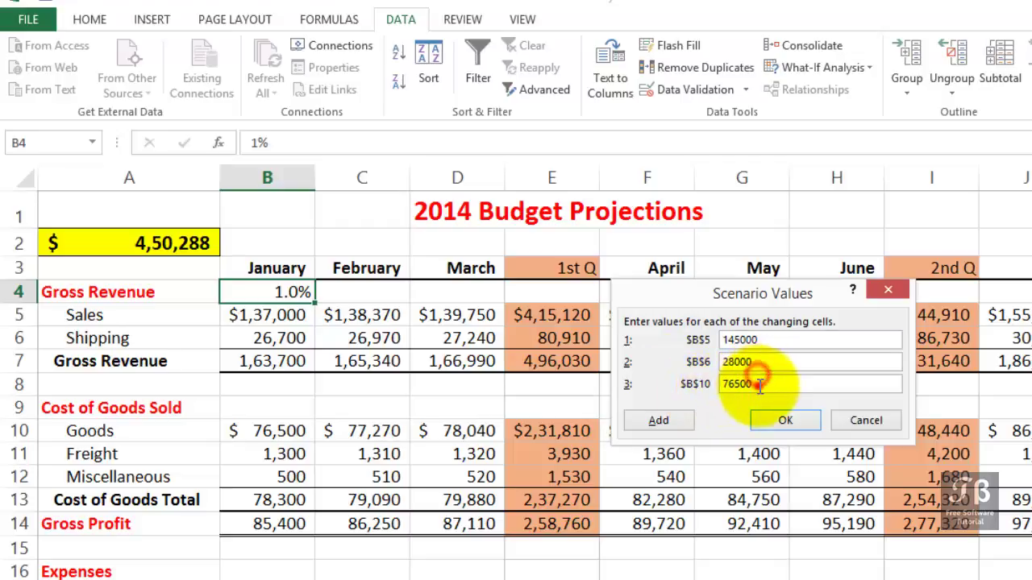
{"action": "left_click", "coordinate": [776, 427]}
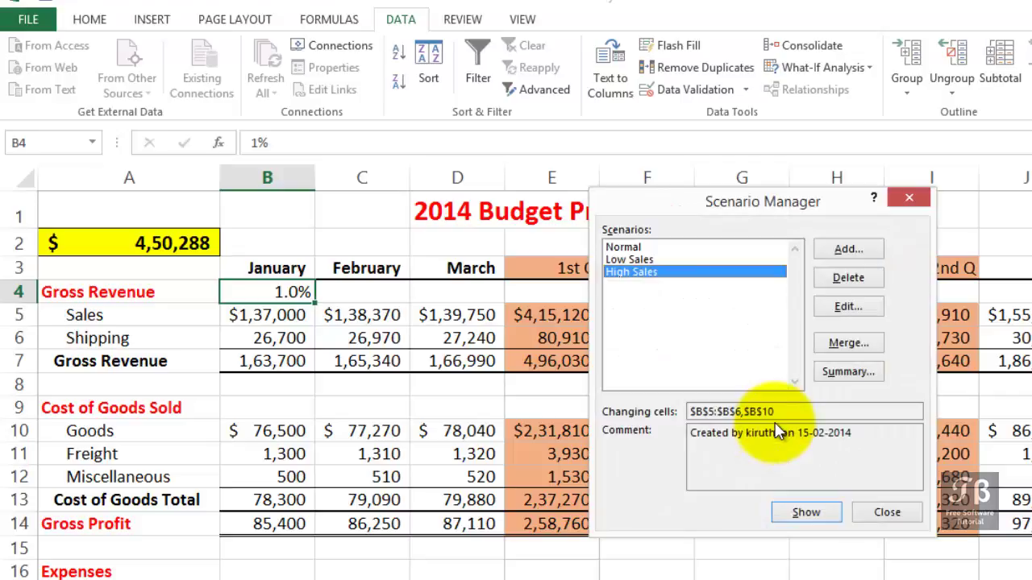
Show the High Sales scenario in the budget sheet and close the Scenario Manager.
{"action": "left_click", "coordinate": [806, 514]}
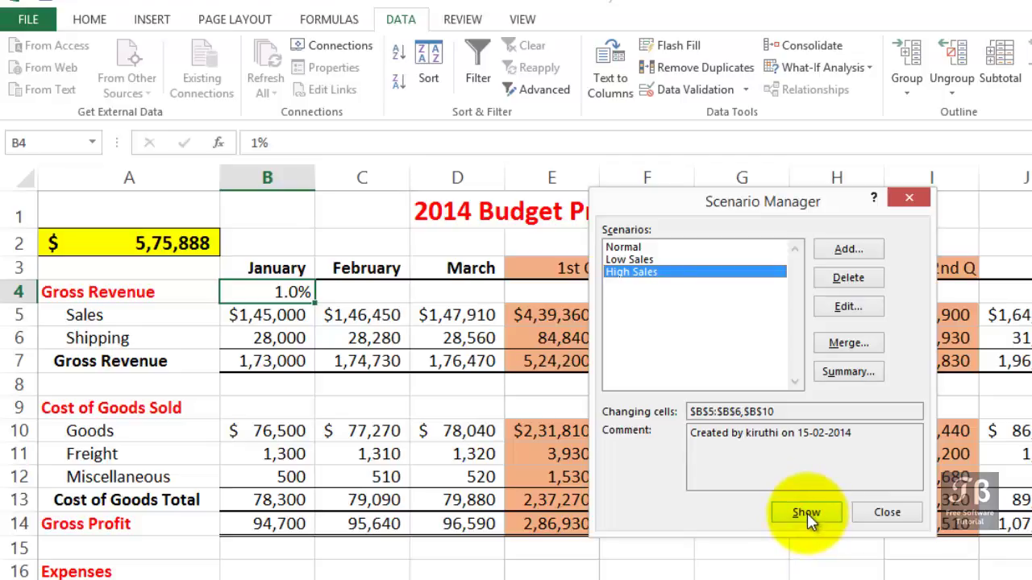
{"action": "left_click", "coordinate": [868, 511]}
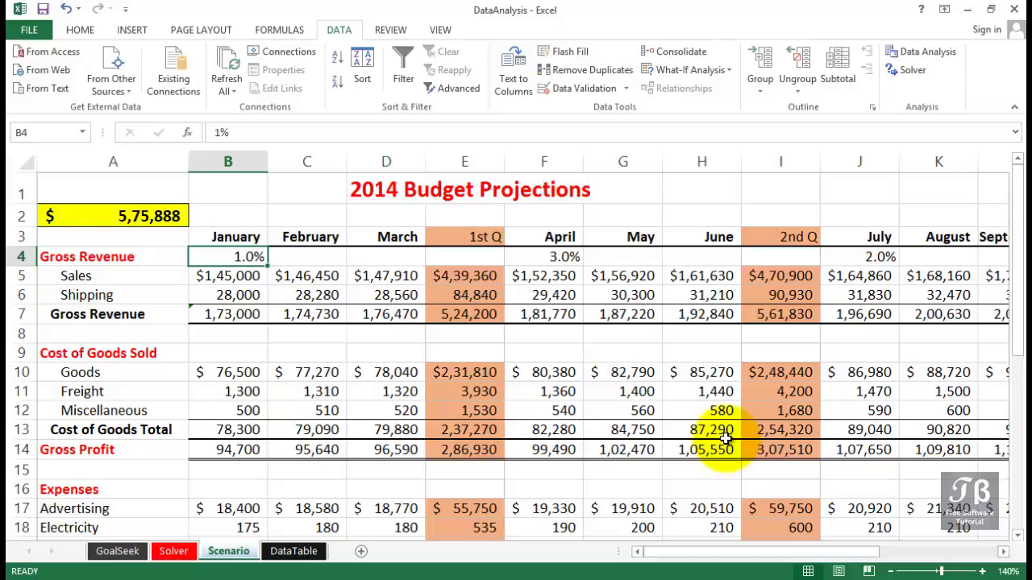
{"action": "left_click", "coordinate": [717, 71]}
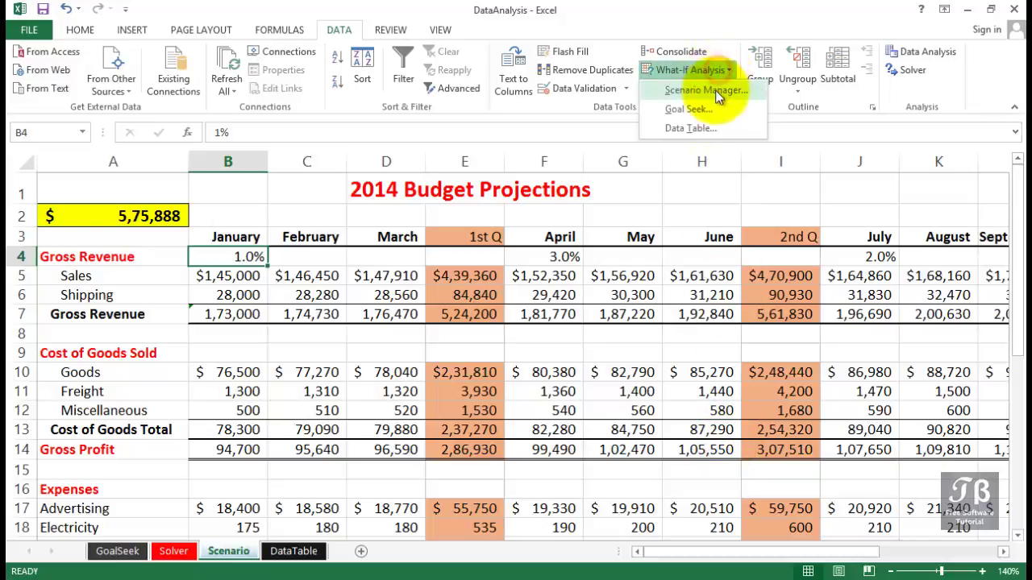
{"action": "left_click", "coordinate": [708, 90]}
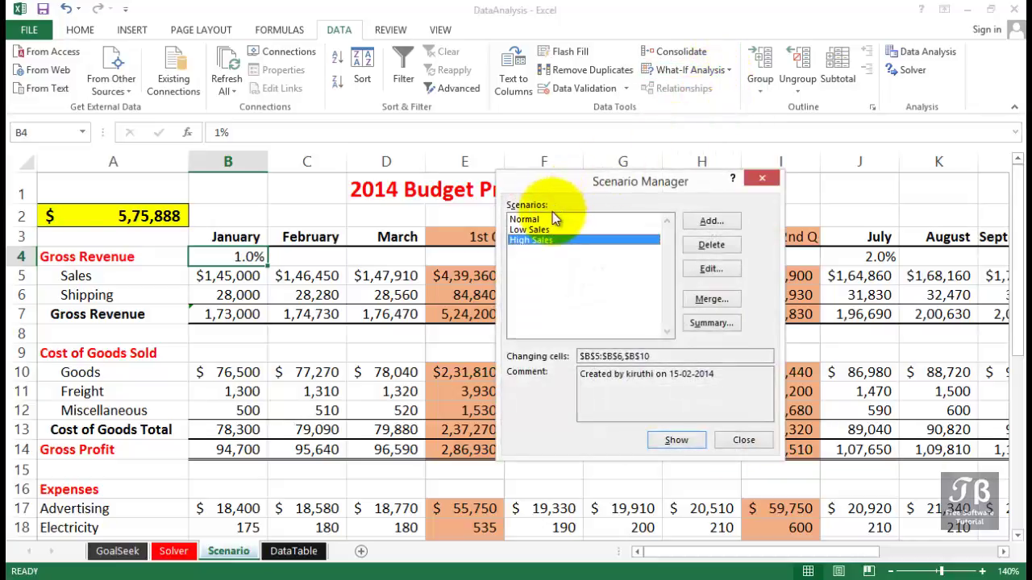
{"action": "left_click", "coordinate": [763, 179]}
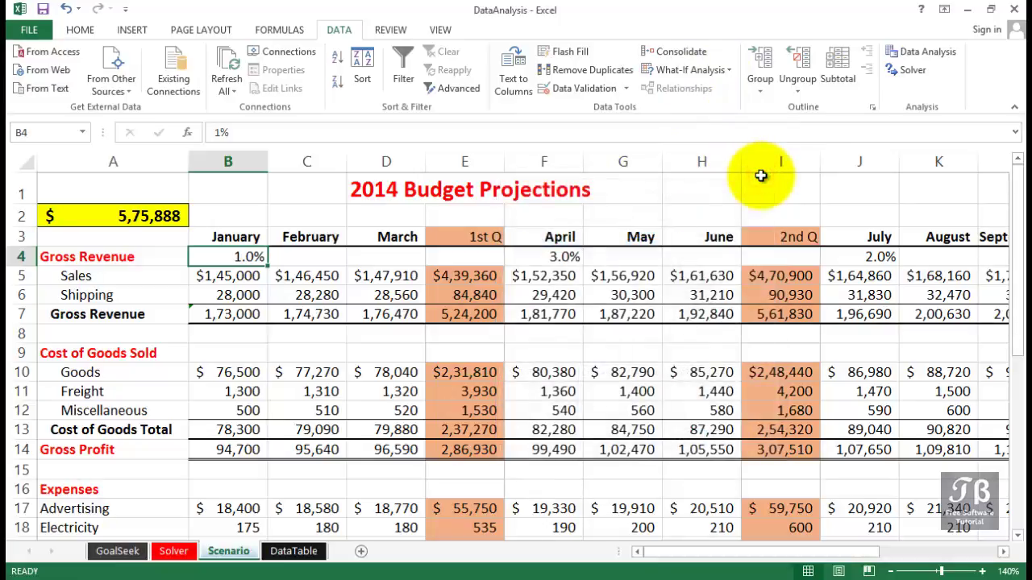
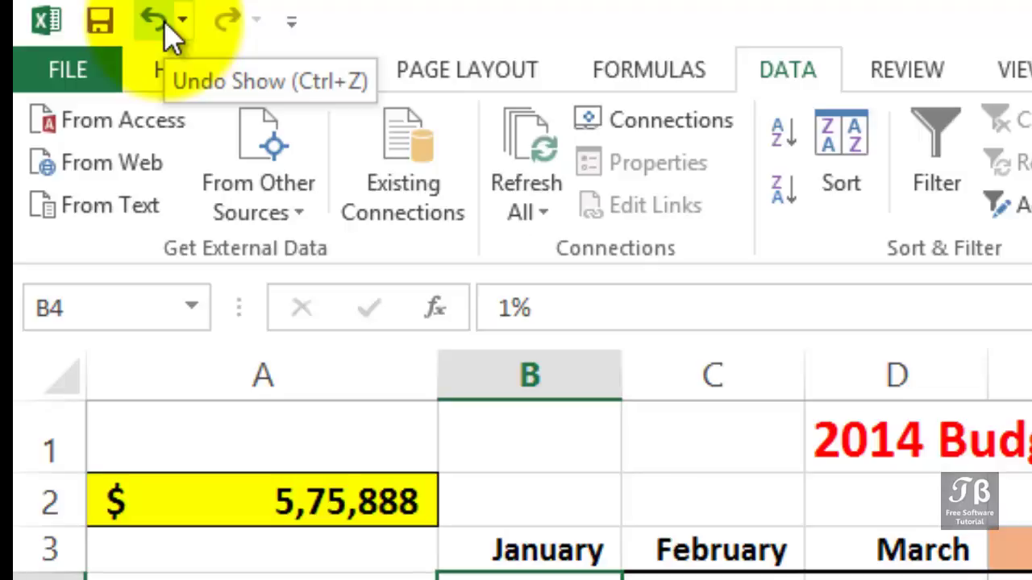
Add the Scenario command, found among the commands not in the ribbon, to the Quick Access Toolbar for all documents.
{"action": "right_click", "coordinate": [168, 28]}
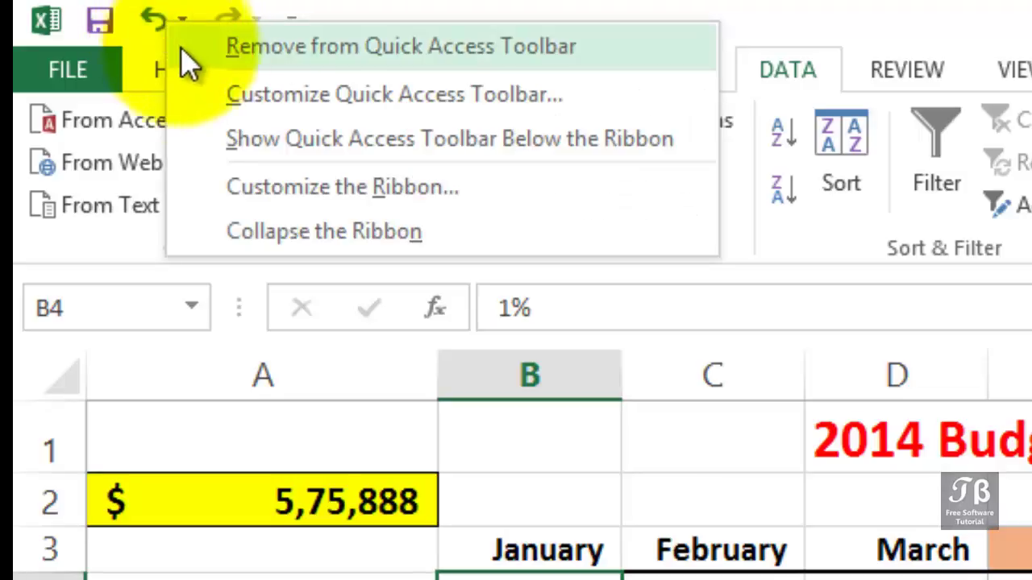
{"action": "left_click", "coordinate": [209, 95]}
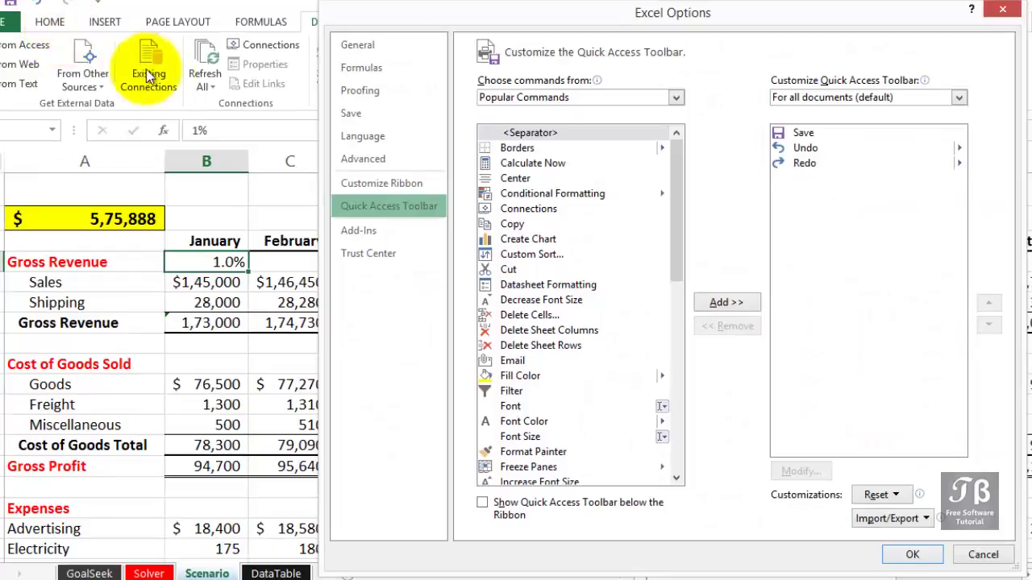
{"action": "left_click", "coordinate": [585, 98]}
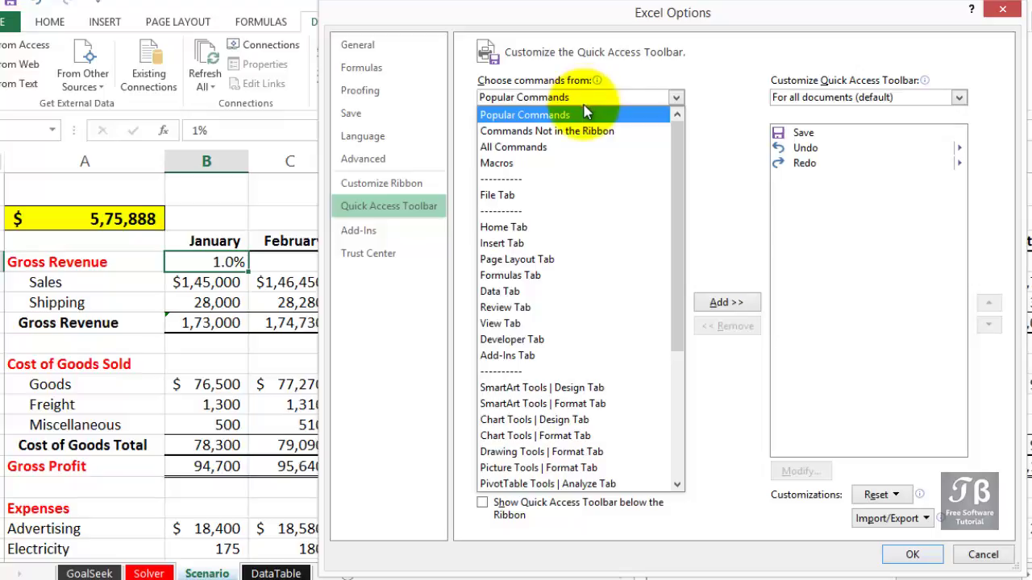
{"action": "left_click", "coordinate": [586, 135]}
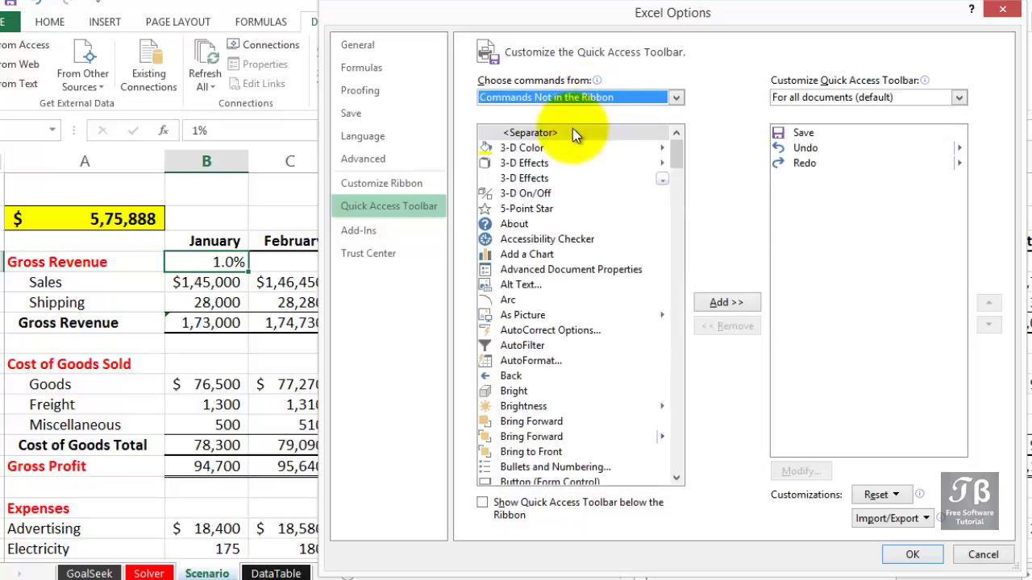
{"action": "left_click_drag", "start_coordinate": [677, 158], "coordinate": [680, 391]}
{"action": "left_click", "coordinate": [522, 250]}
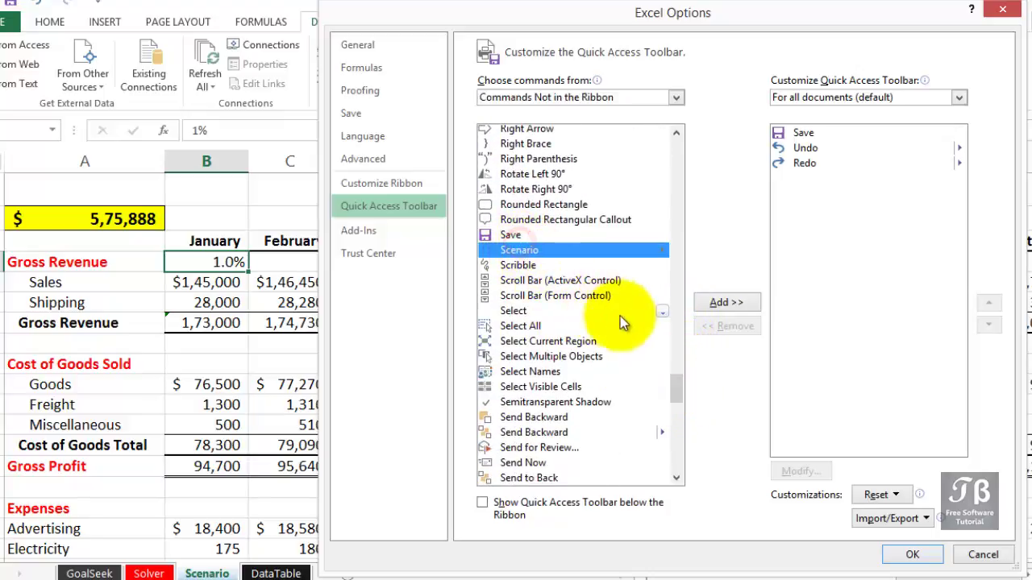
{"action": "left_click", "coordinate": [719, 303]}
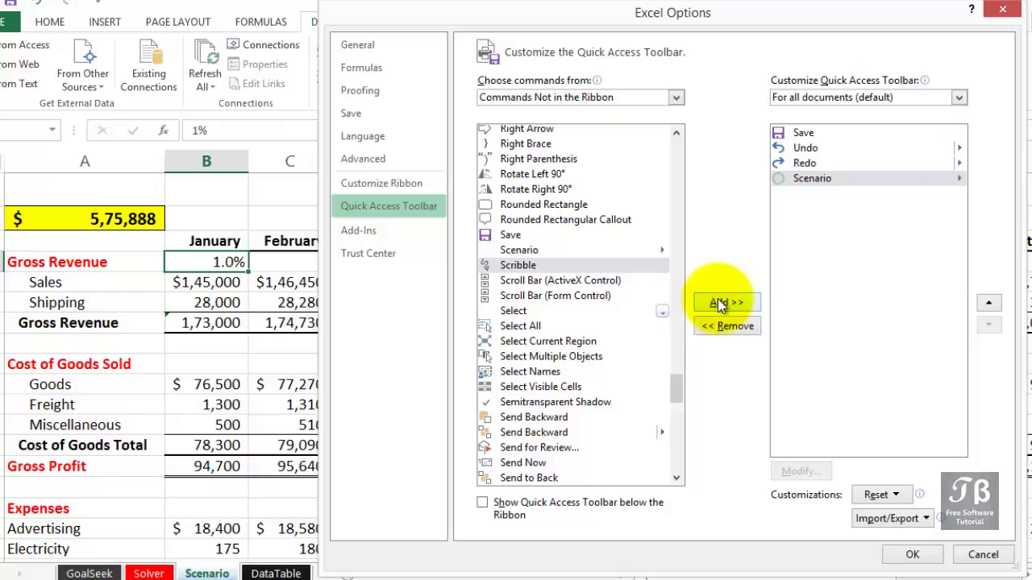
{"action": "left_click", "coordinate": [893, 539]}
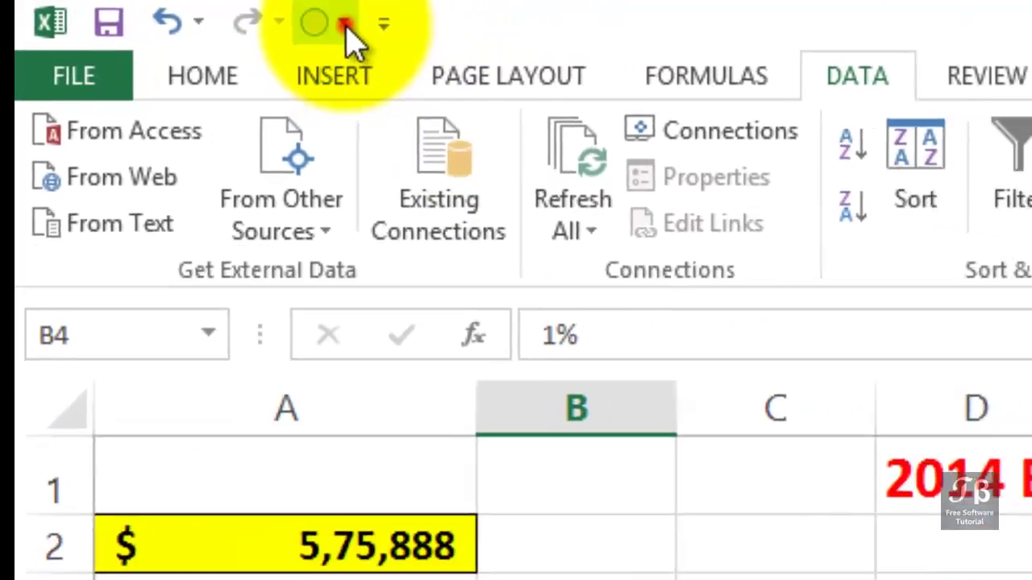
Use the Quick Access Toolbar's Scenario command to show the Normal, Low Sales and High Sales scenarios in turn.
{"action": "left_click", "coordinate": [401, 26]}
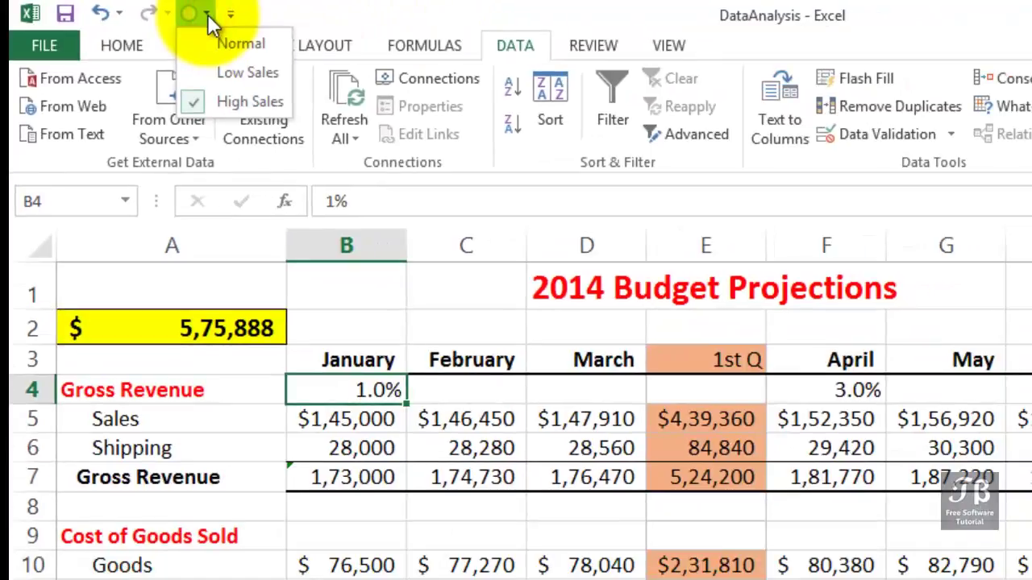
{"action": "left_click", "coordinate": [215, 43]}
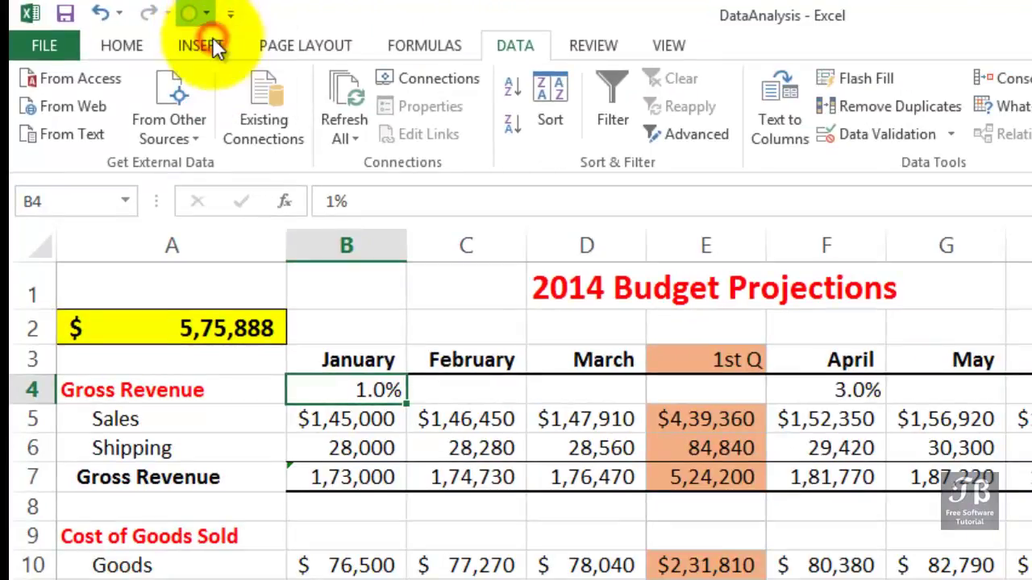
{"action": "left_click", "coordinate": [194, 13]}
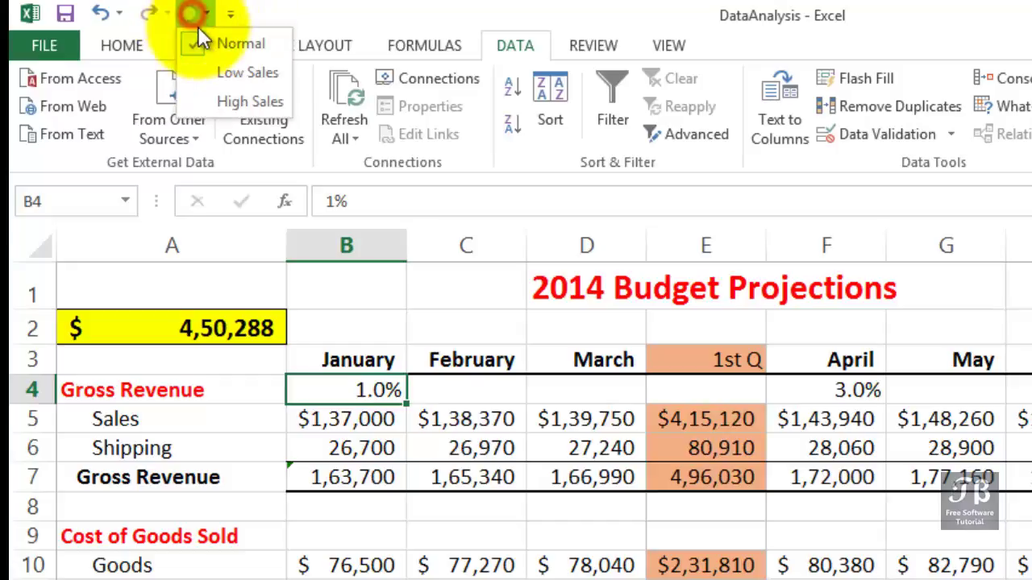
{"action": "left_click", "coordinate": [223, 71]}
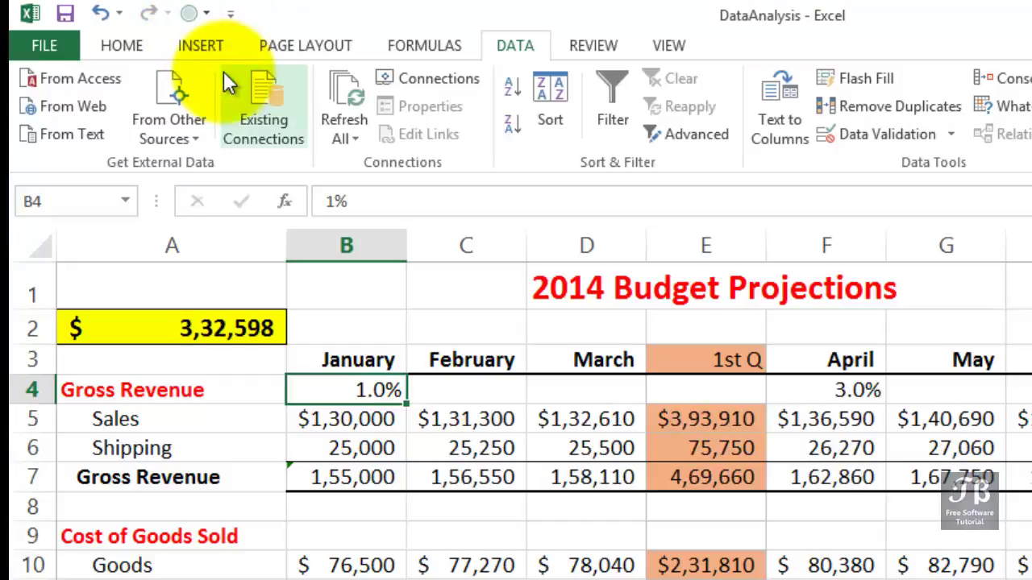
{"action": "left_click", "coordinate": [194, 13]}
{"action": "left_click", "coordinate": [226, 99]}
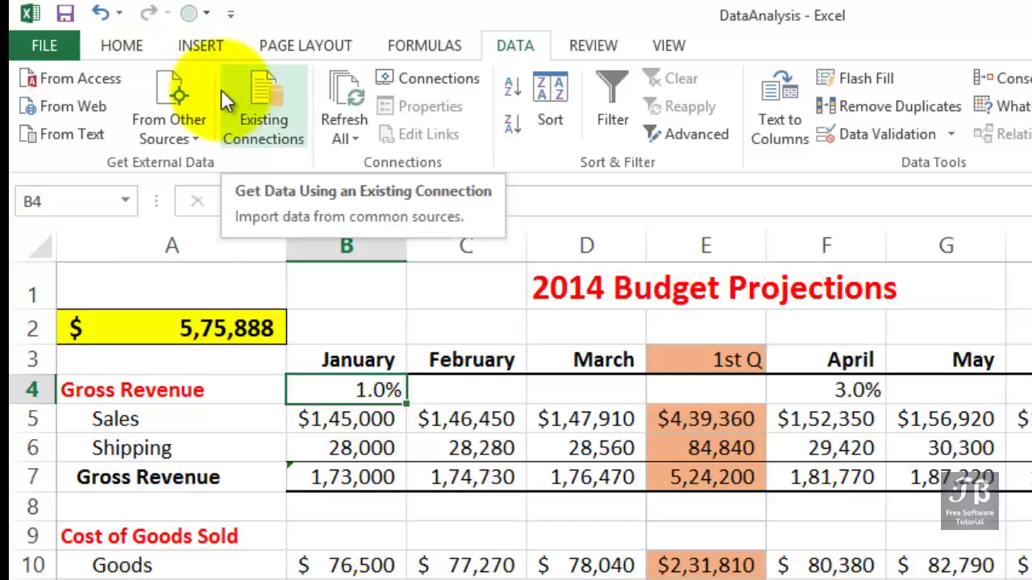
Return the budget sheet to the Normal scenario and select the highlighted total in cell A2.
{"action": "left_click", "coordinate": [205, 15]}
{"action": "left_click", "coordinate": [211, 42]}
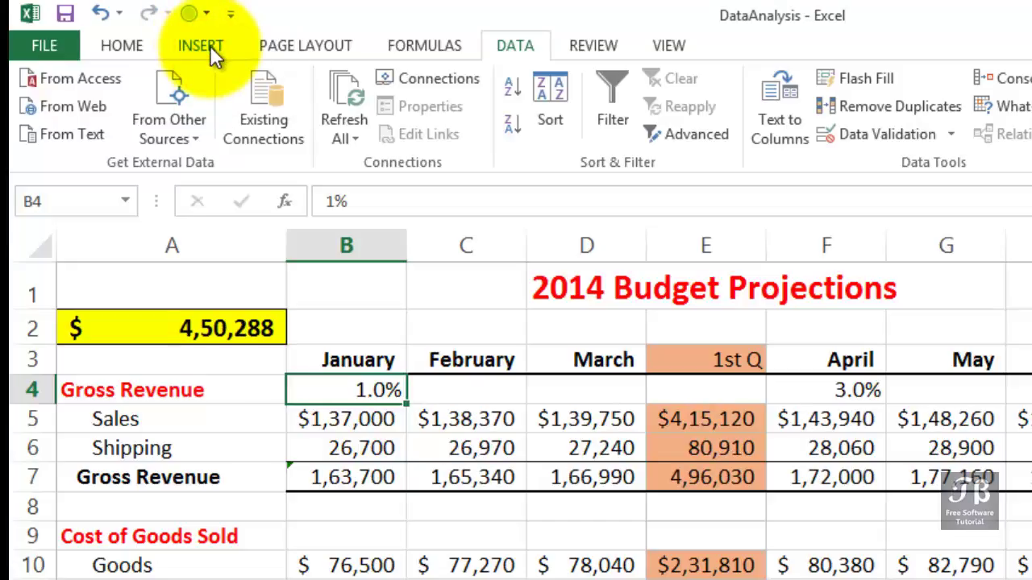
{"action": "left_click", "coordinate": [275, 341]}
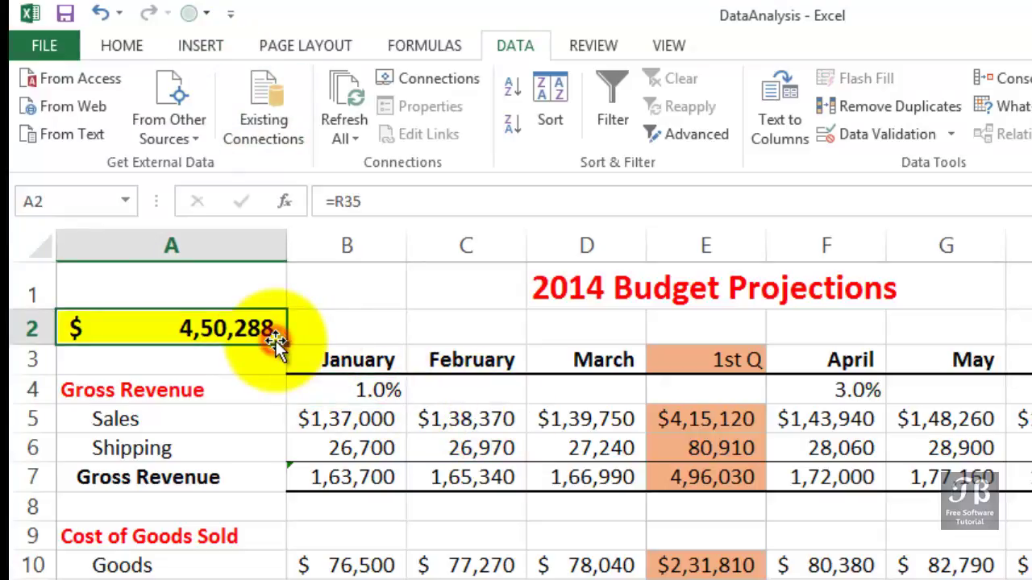